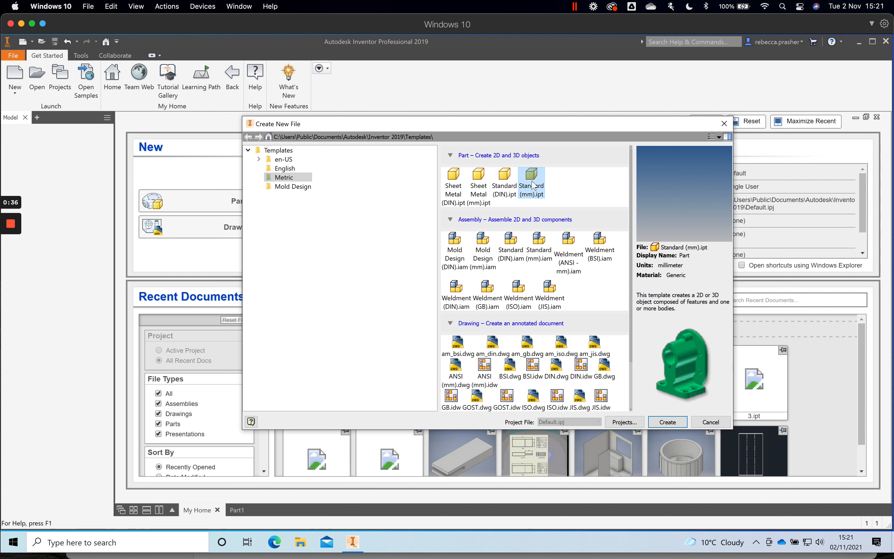
# Create a new metric part from the Standard (mm).ipt template and start a sketch on the horizontal XZ plane.
pyautogui.doubleClick(532, 181)
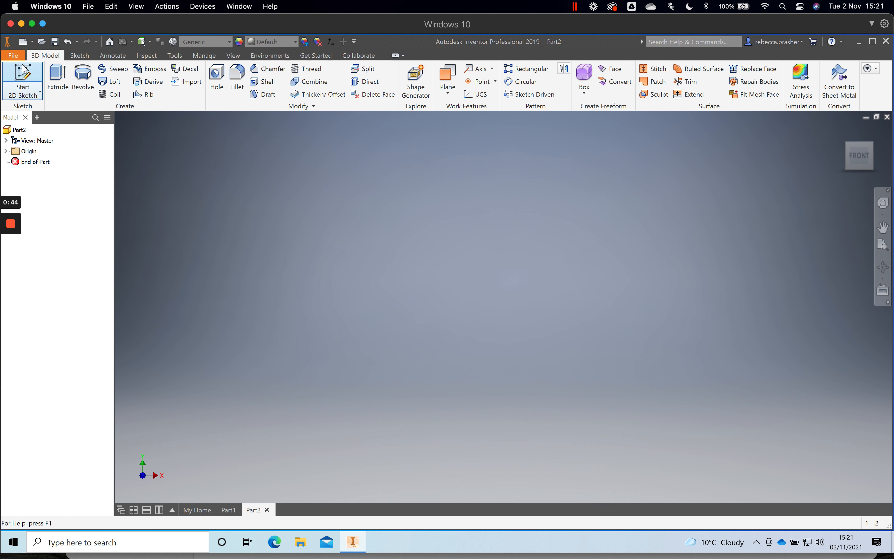
pyautogui.click(23, 77)
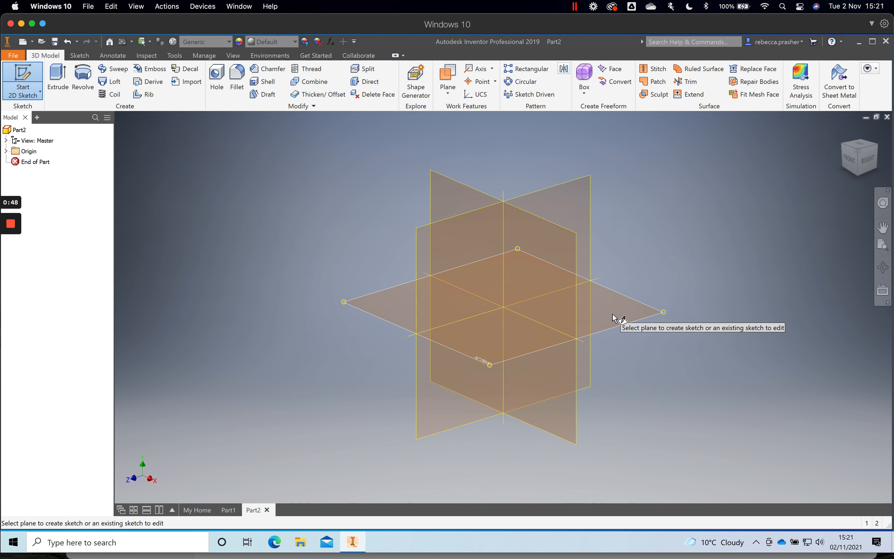
pyautogui.click(613, 313)
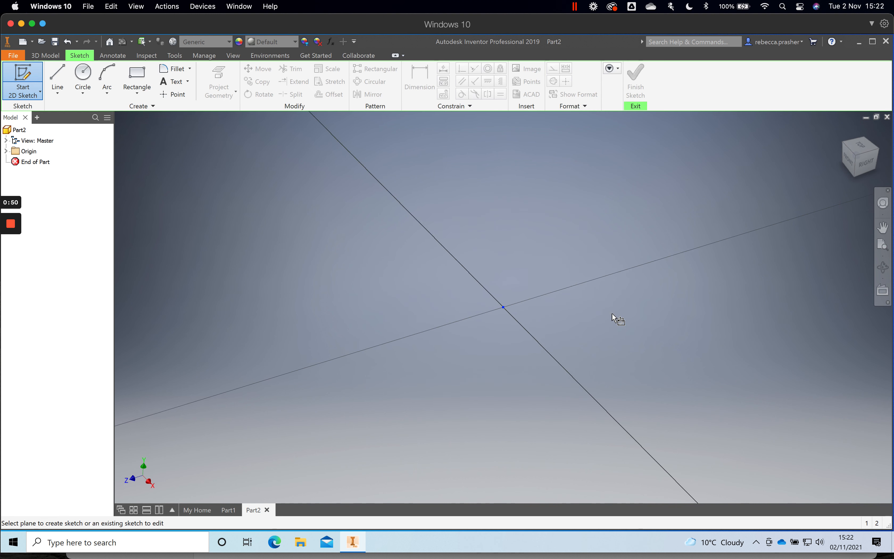
# Sketch an 8 mm diameter circle centred on the origin and finish the sketch.
pyautogui.click(82, 76)
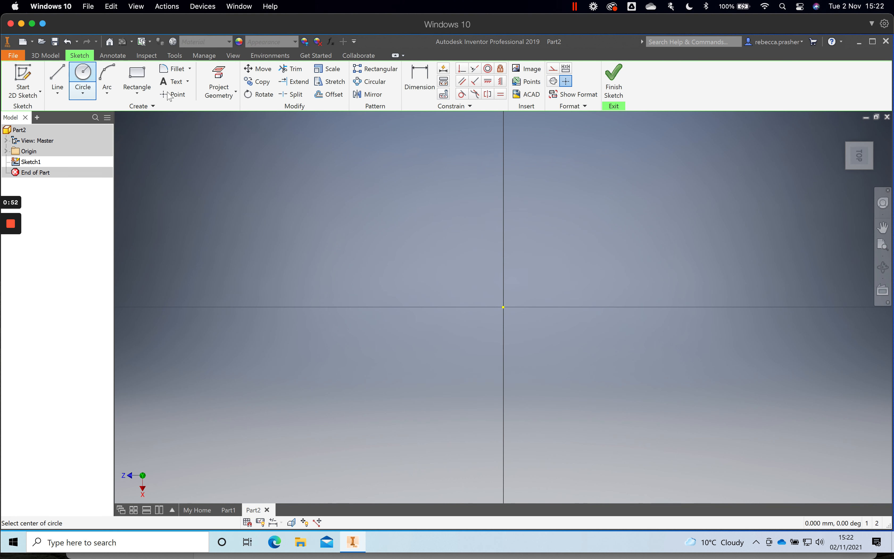
pyautogui.click(505, 309)
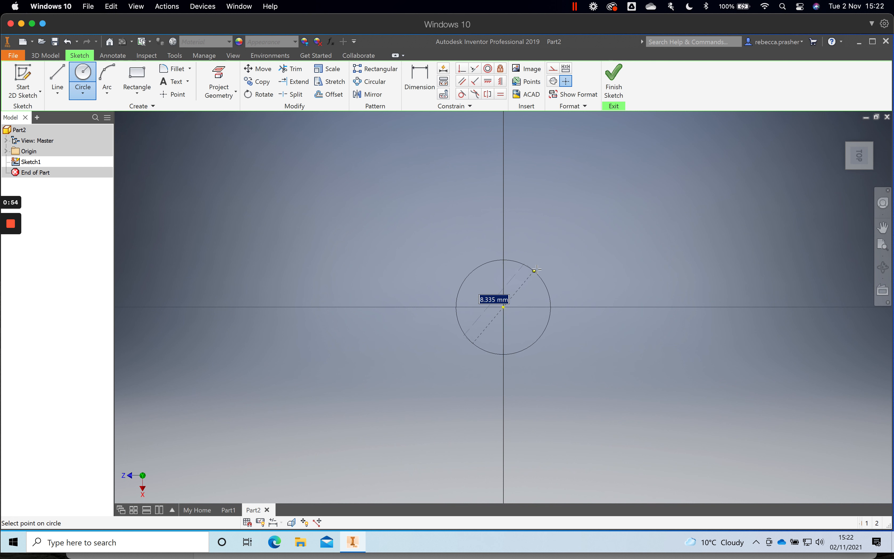
pyautogui.write('8')
pyautogui.press('Return')
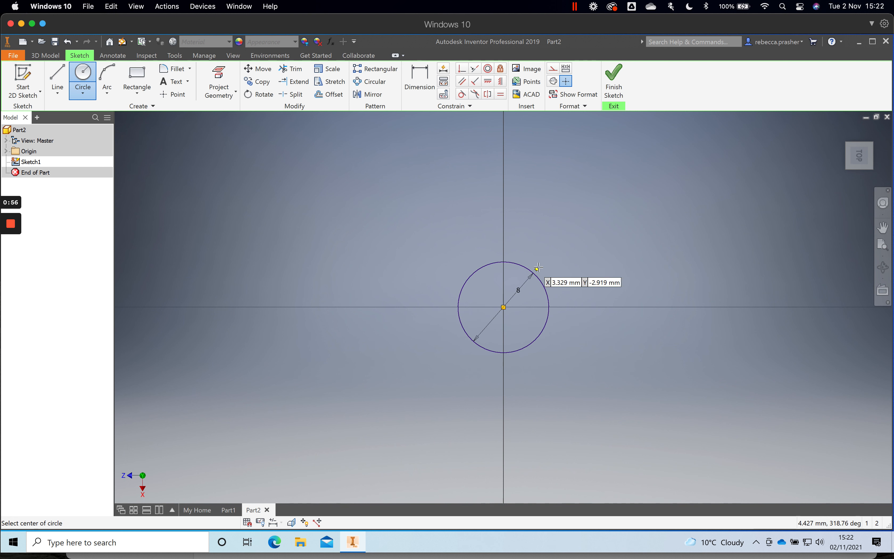
pyautogui.click(620, 71)
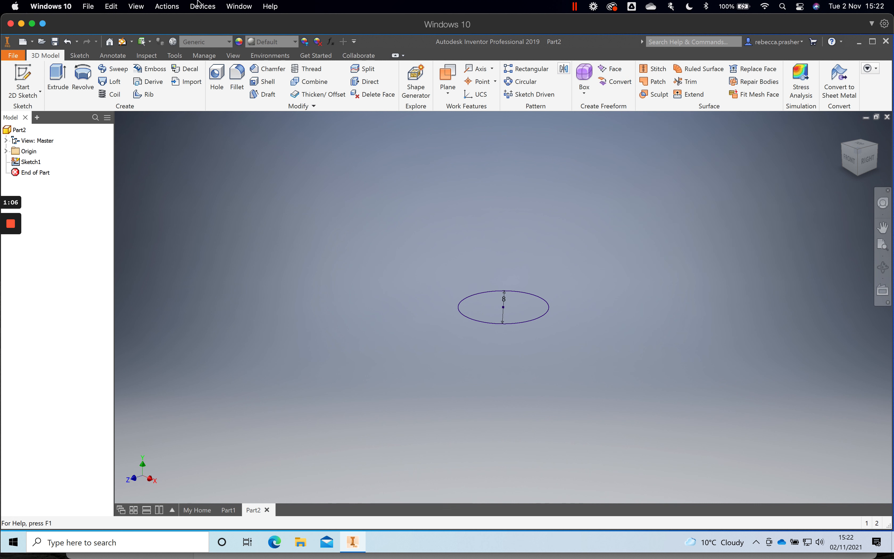
# Extrude the circle 85 mm upward into a solid cylinder.
pyautogui.click(54, 86)
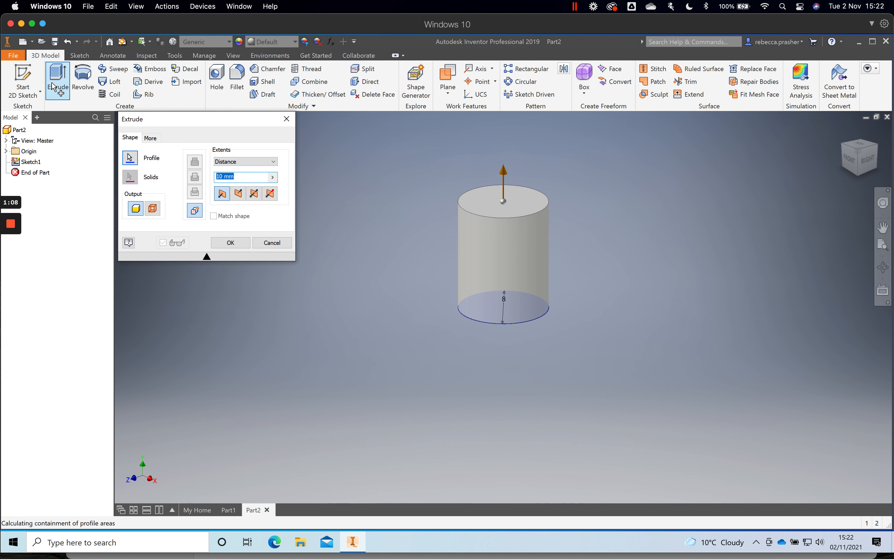
pyautogui.write('85')
pyautogui.press('Return')
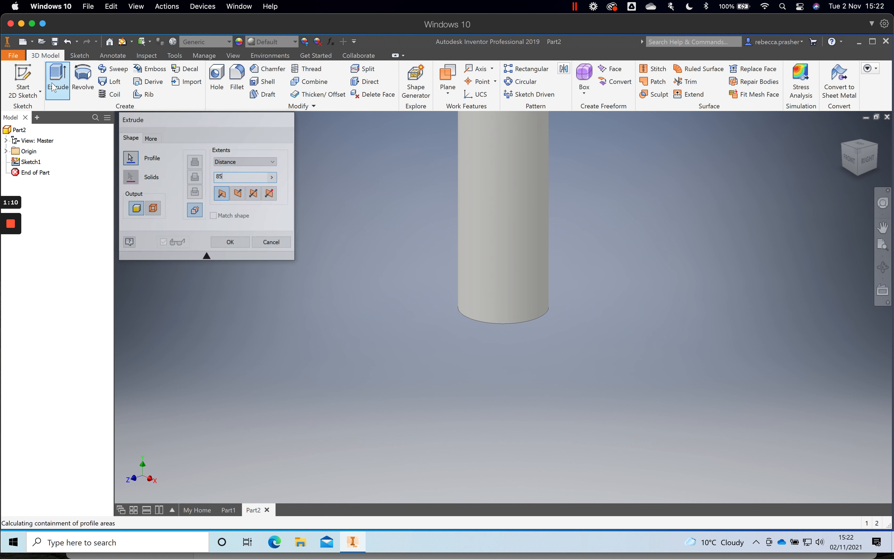
# Turn on the visibility of the origin's YZ plane.
pyautogui.click(856, 152)
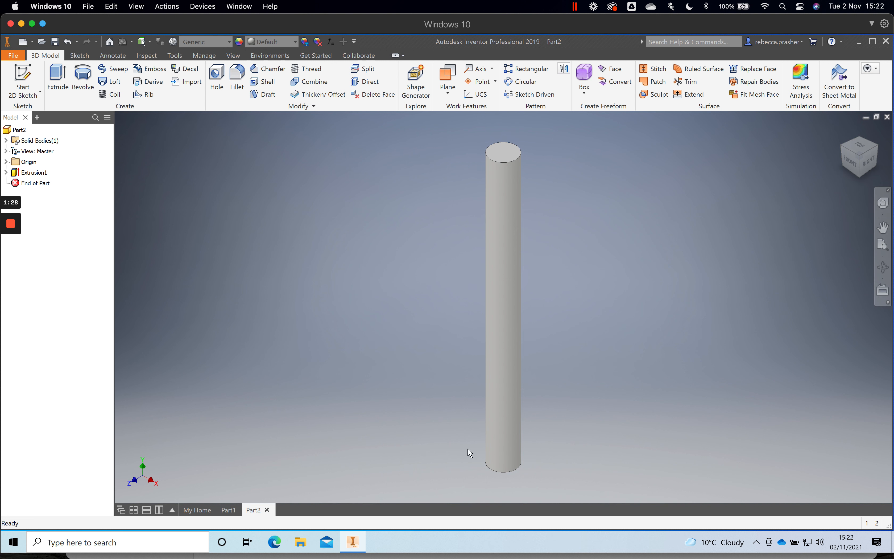
pyautogui.click(6, 162)
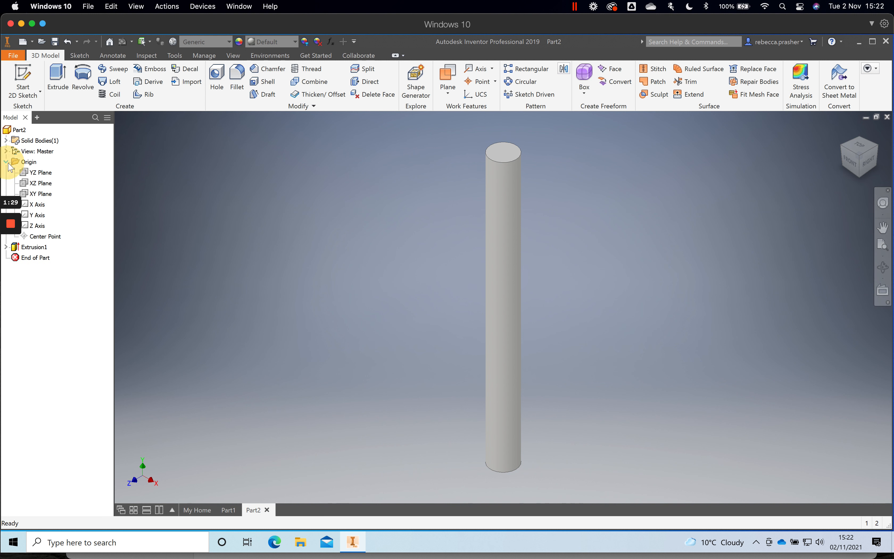
pyautogui.click(41, 174)
pyautogui.rightClick(41, 173)
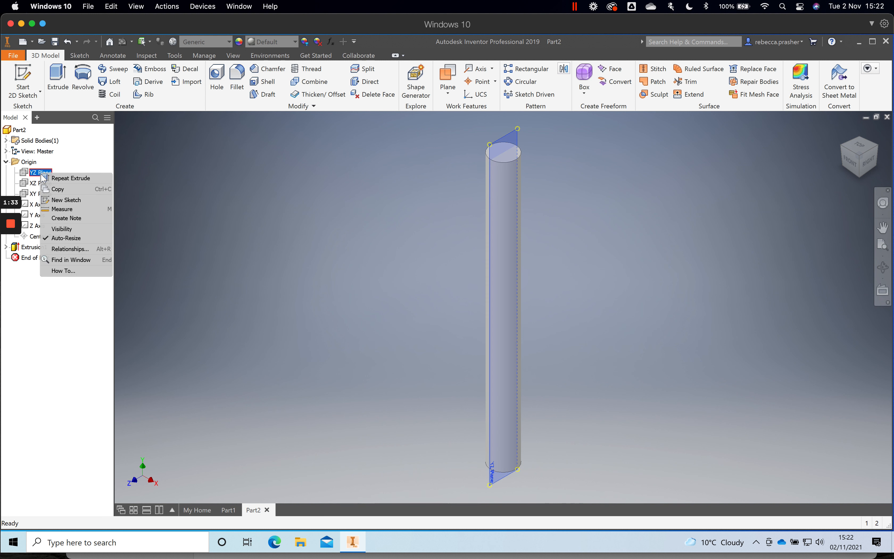
pyautogui.click(68, 229)
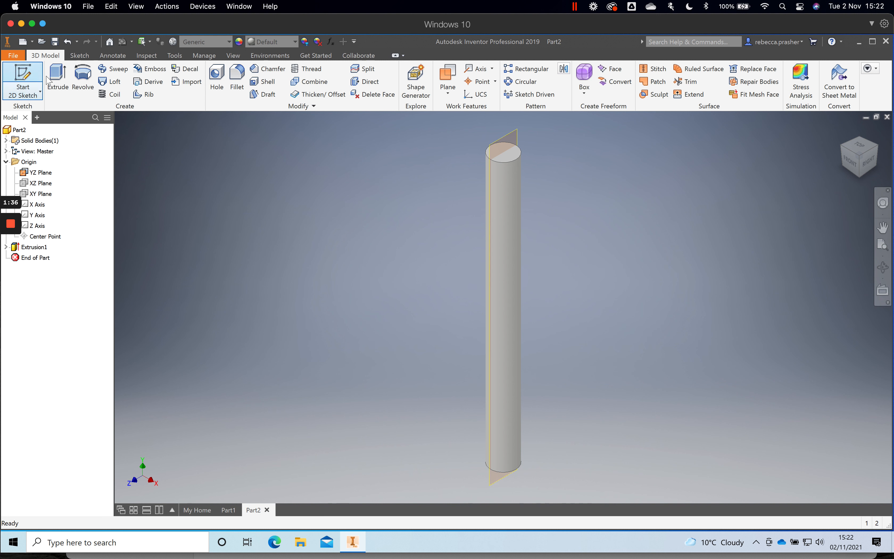
# Start a sketch on the YZ plane and slice the graphics to expose the cylinder's cross-section.
pyautogui.click(23, 78)
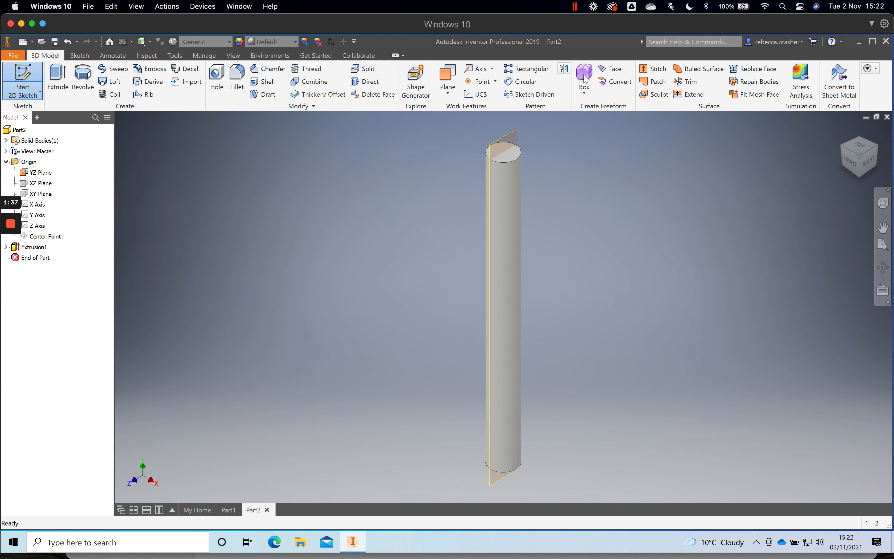
pyautogui.click(508, 136)
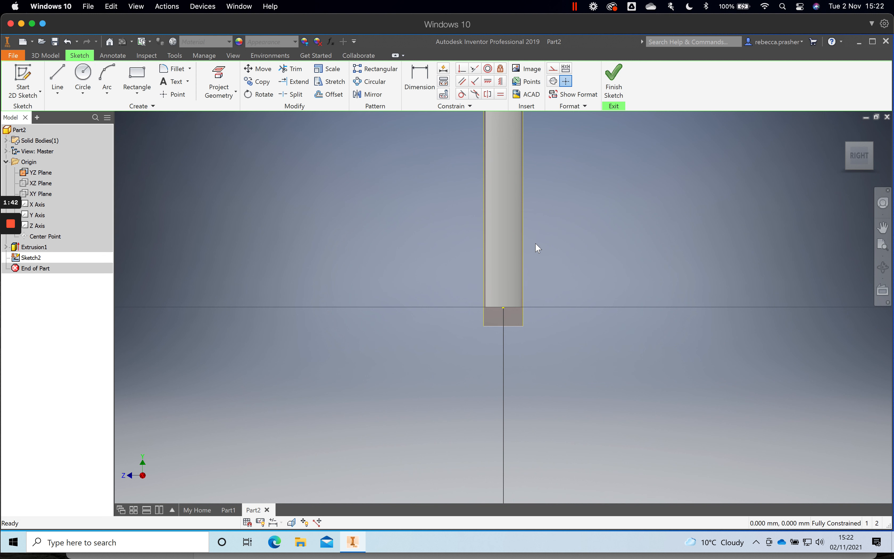
pyautogui.press('F7')
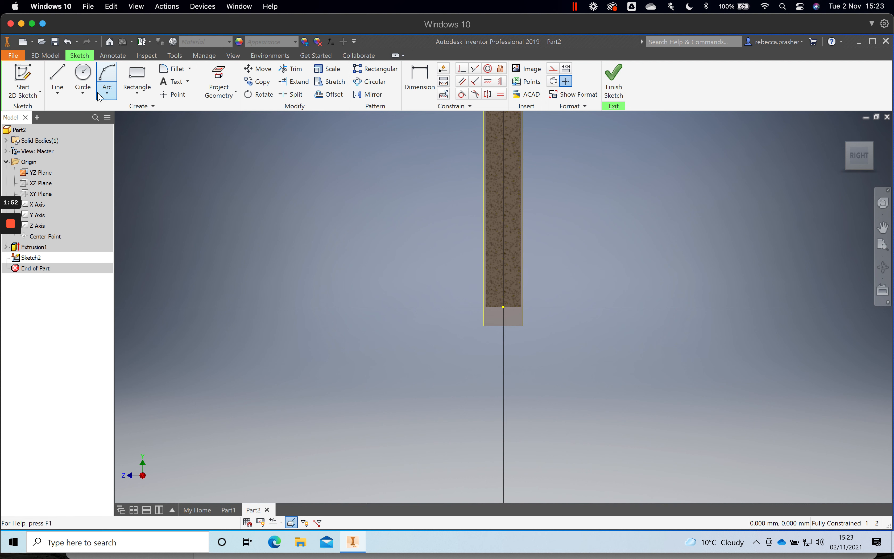
# Draw a 7 mm horizontal line along the cylinder's base, starting at its lower corner on the +Z side.
pyautogui.click(57, 74)
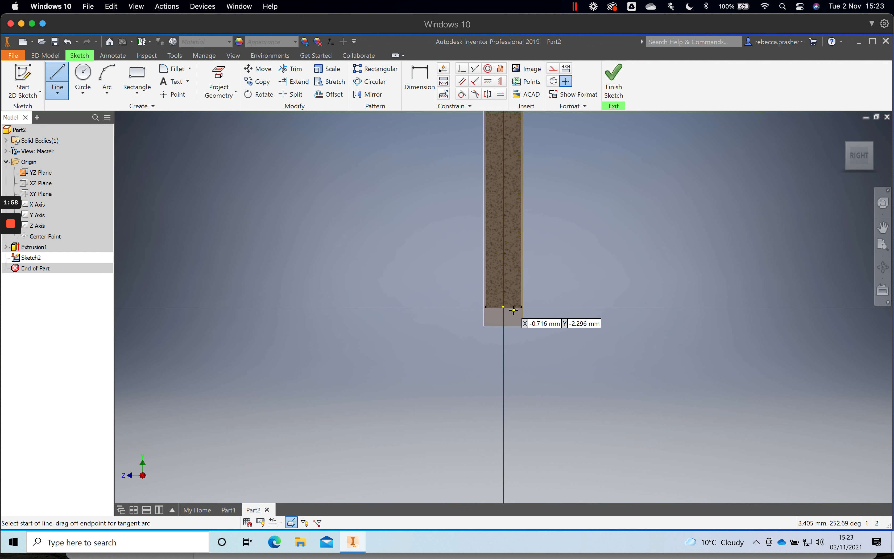
pyautogui.click(485, 307)
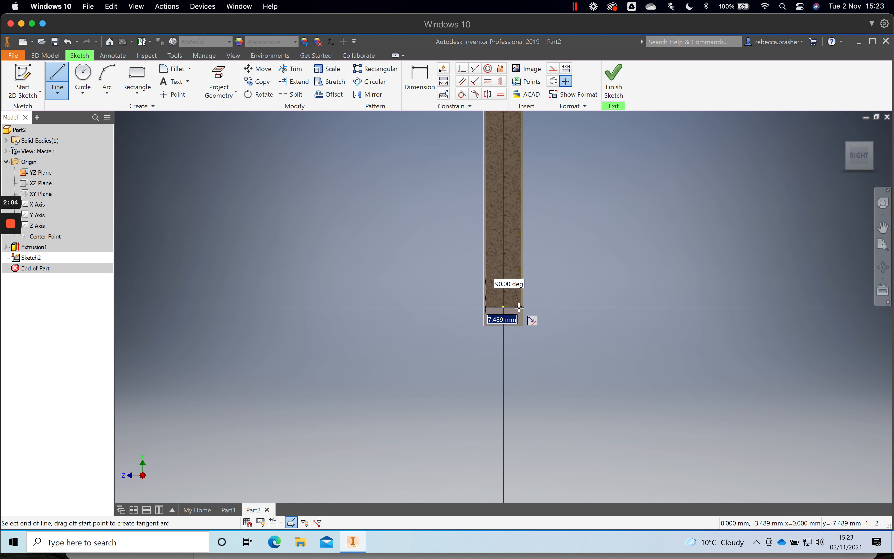
pyautogui.write('7')
pyautogui.press('Return')
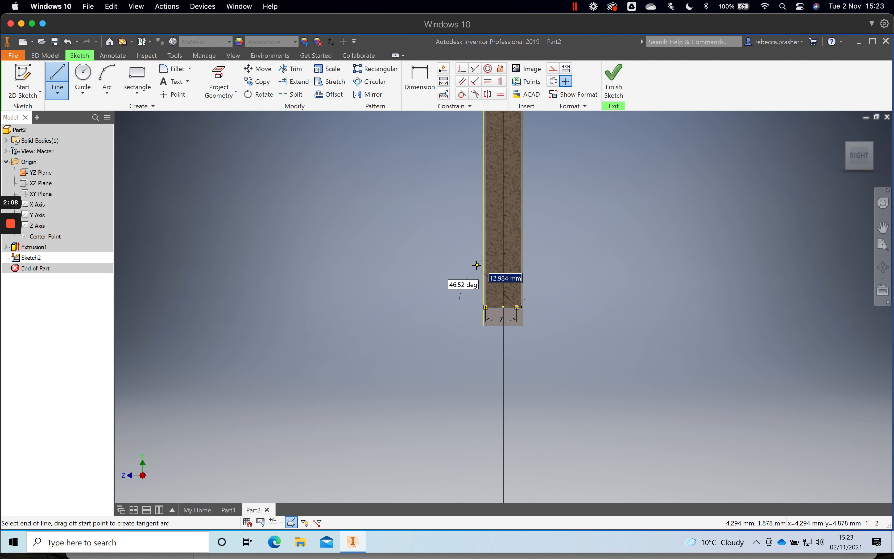
# Draw a 45° line from the base line's end to the cylinder's side, close the triangle along that side and finish the sketch.
pyautogui.press('Tab')
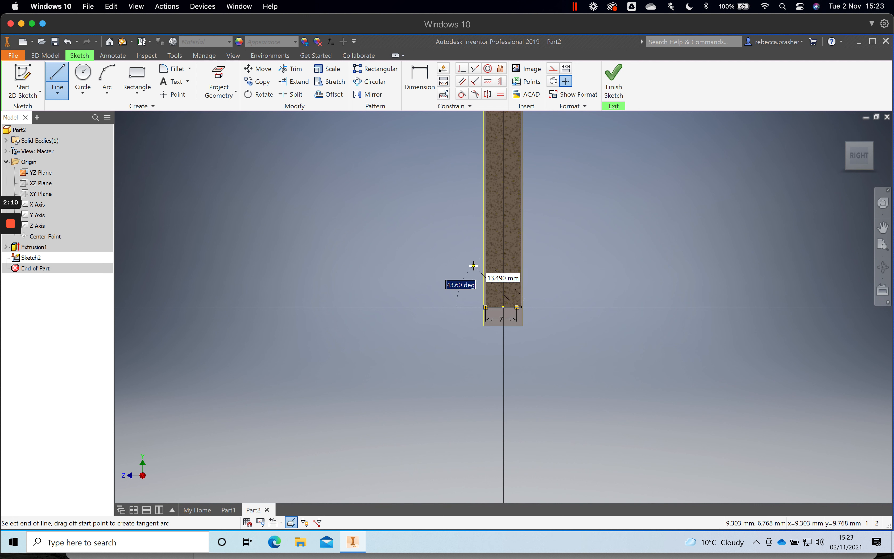
pyautogui.write('45')
pyautogui.press('Tab')
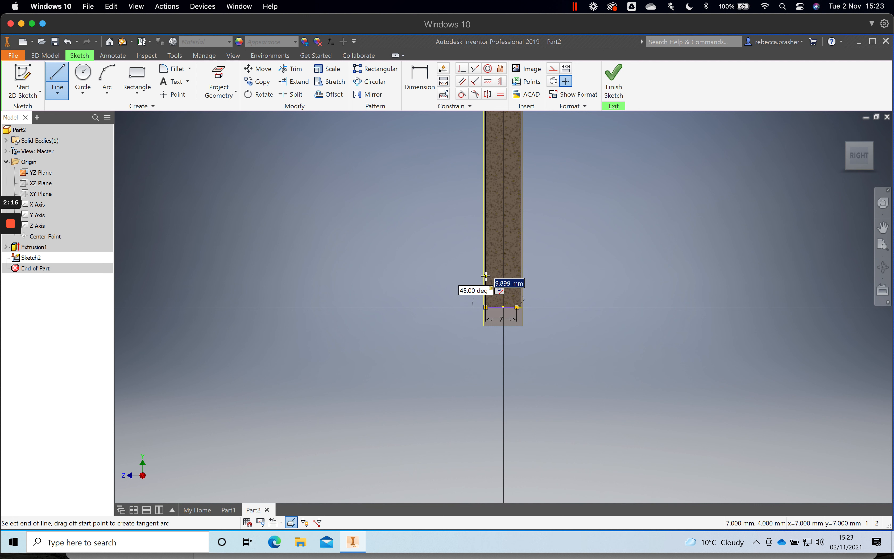
pyautogui.click(486, 275)
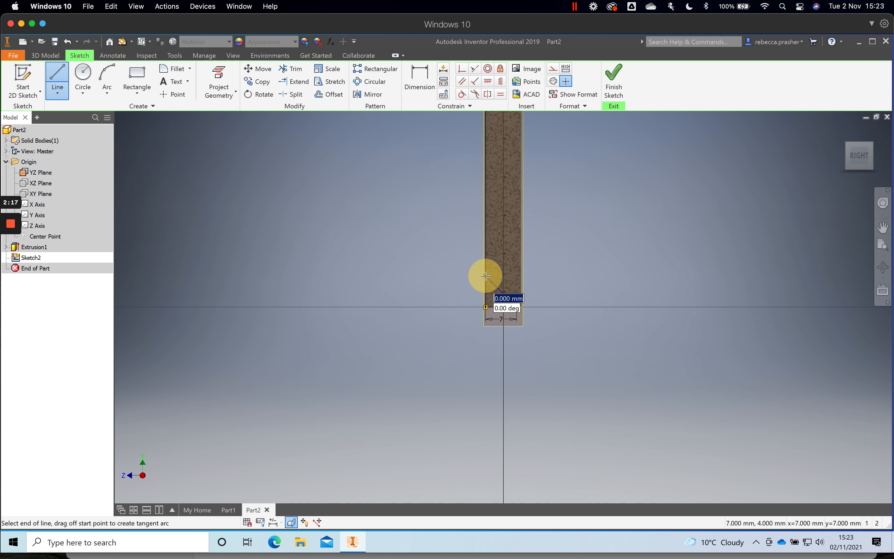
pyautogui.click(485, 307)
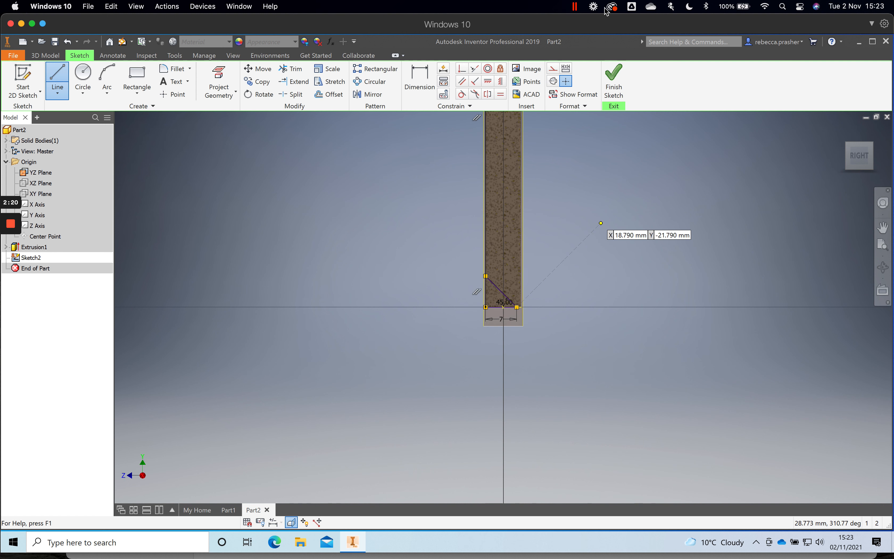
pyautogui.click(486, 275)
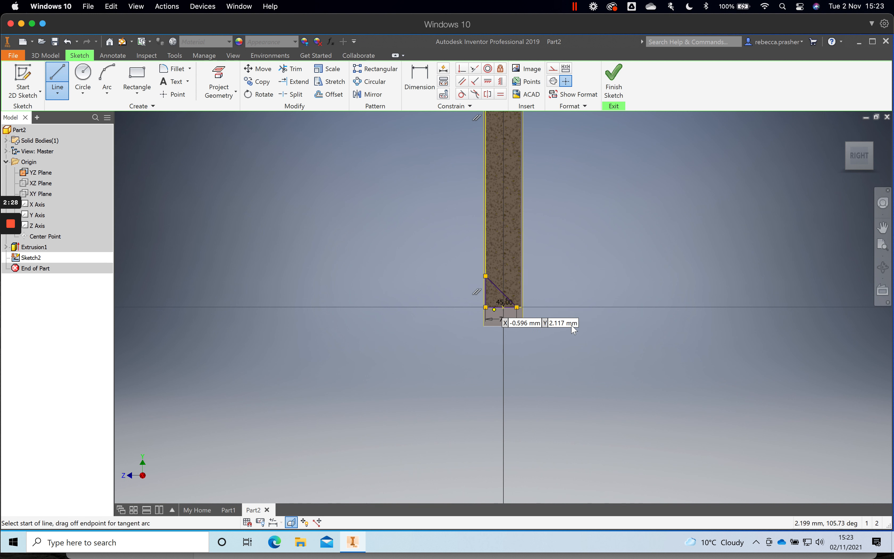
pyautogui.doubleClick(486, 307)
pyautogui.click(614, 76)
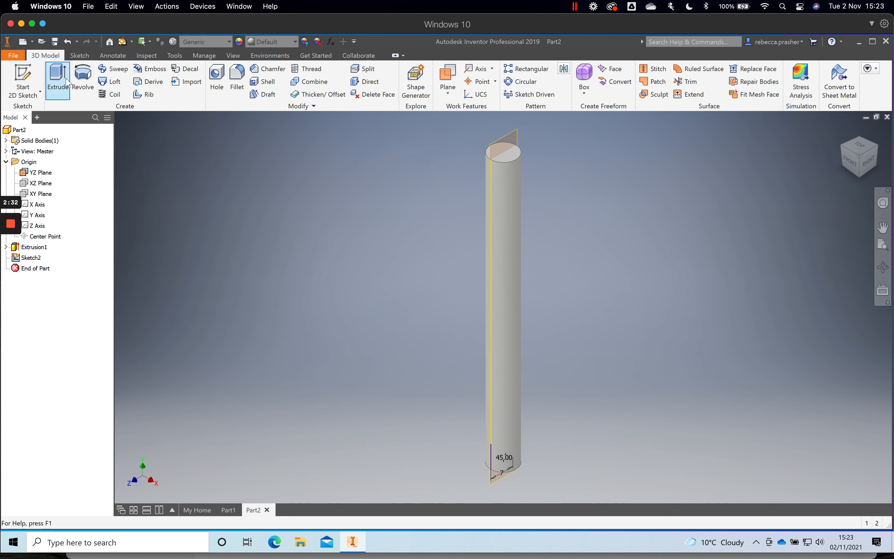
# Cut the triangular profile through the cylinder's lower end with a symmetric 85 mm extrusion.
pyautogui.click(63, 82)
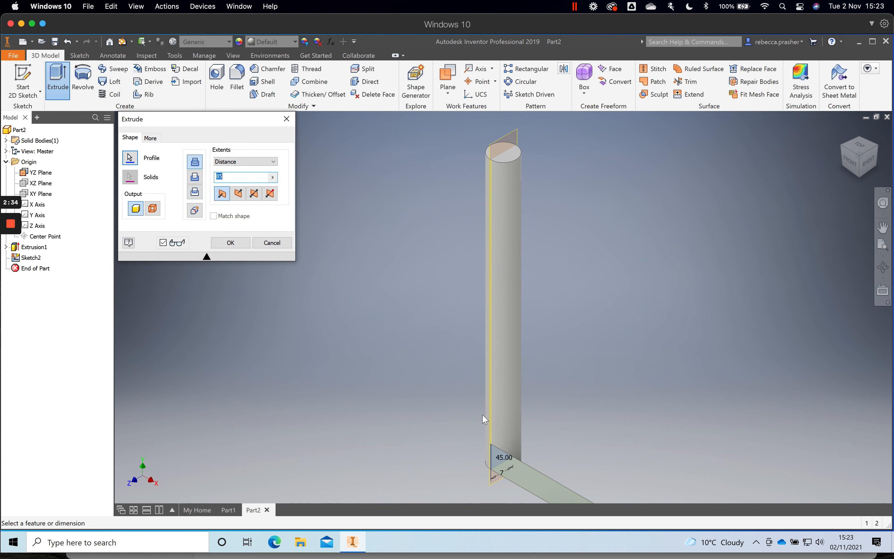
pyautogui.click(861, 160)
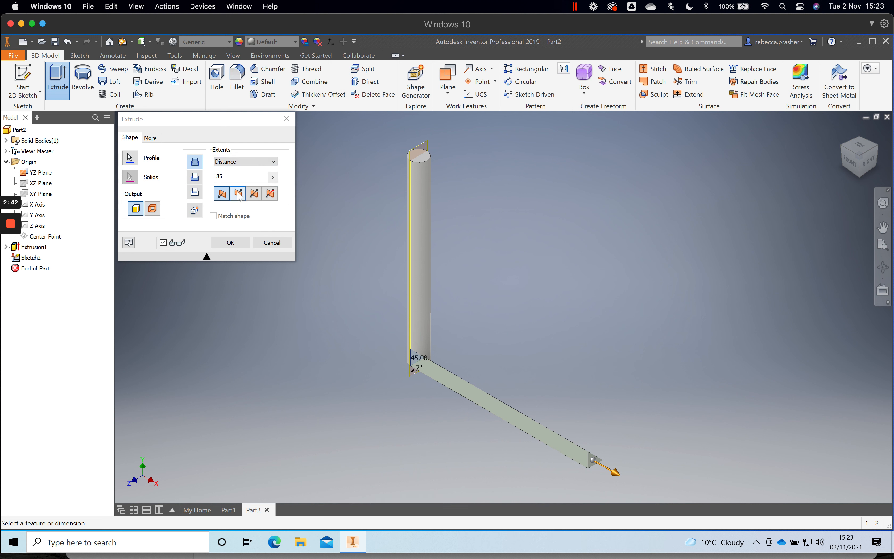
pyautogui.click(255, 194)
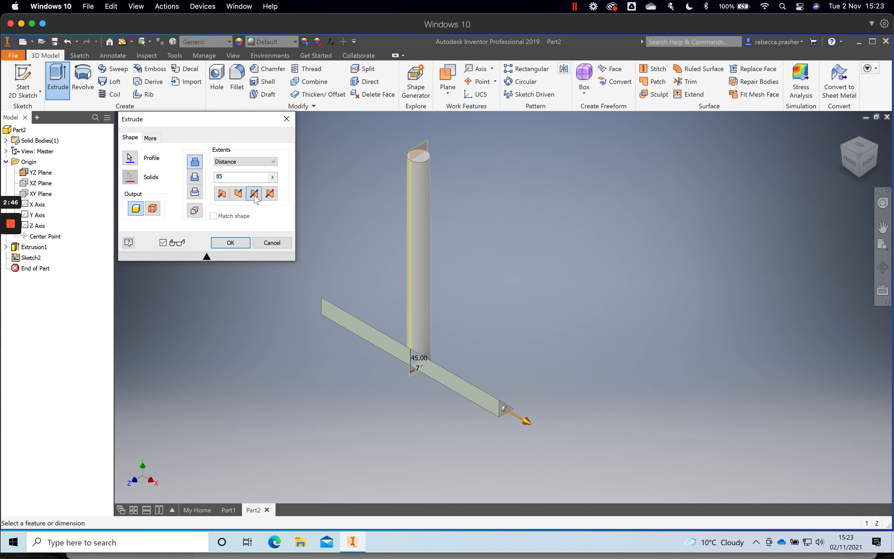
pyautogui.click(195, 177)
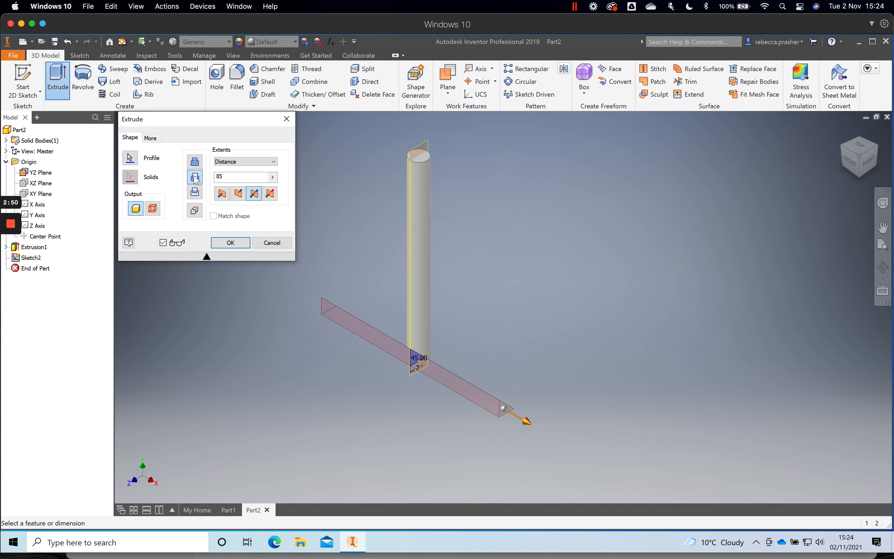
pyautogui.click(230, 243)
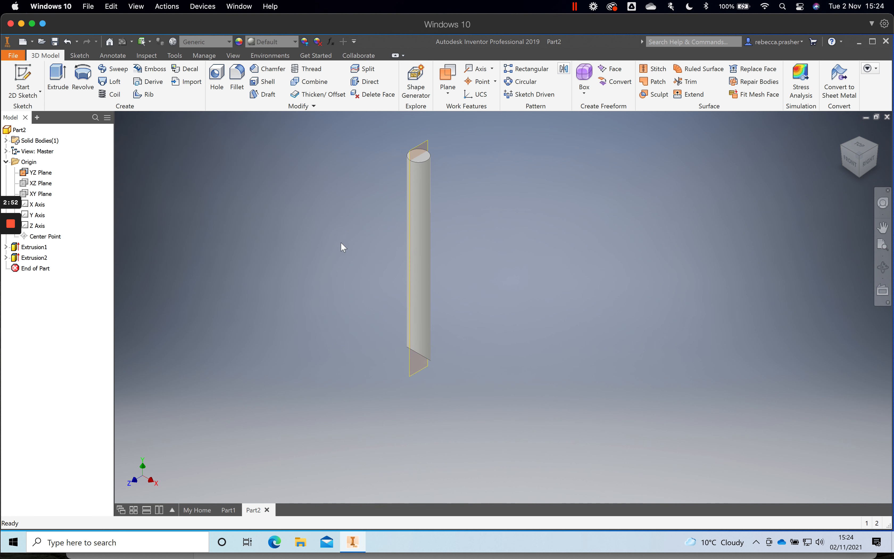
# Hide the YZ work plane.
pyautogui.click(860, 154)
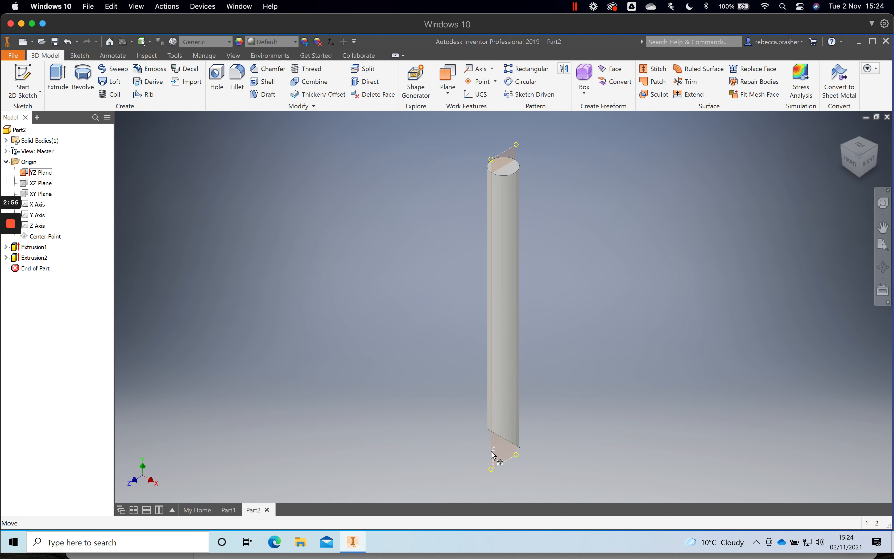
pyautogui.rightClick(493, 455)
pyautogui.click(514, 465)
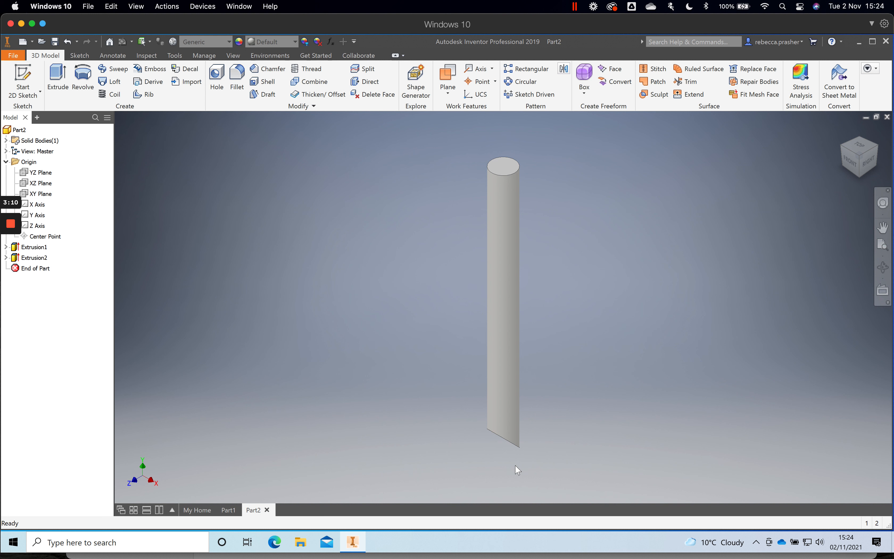
# Sketch a 12 mm diameter circle centred on the cylinder's top face and finish the sketch.
pyautogui.click(22, 79)
pyautogui.click(507, 169)
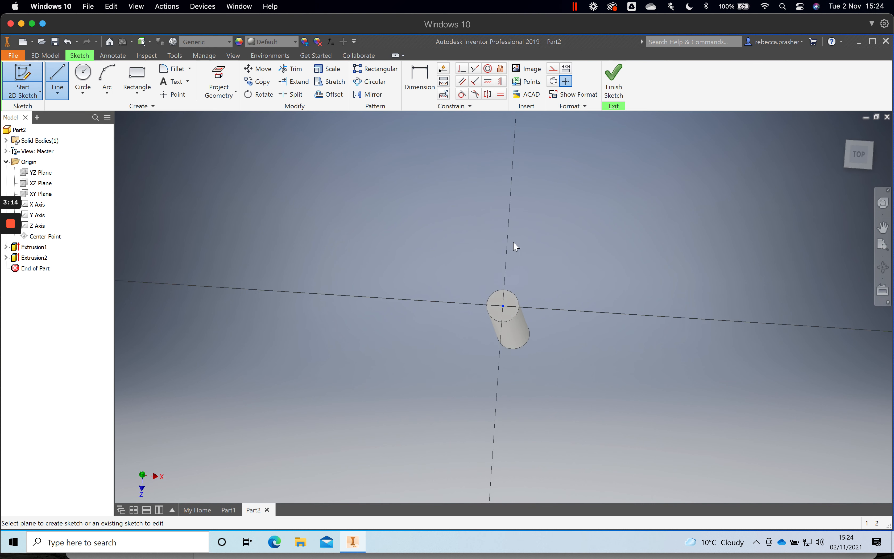
pyautogui.click(83, 79)
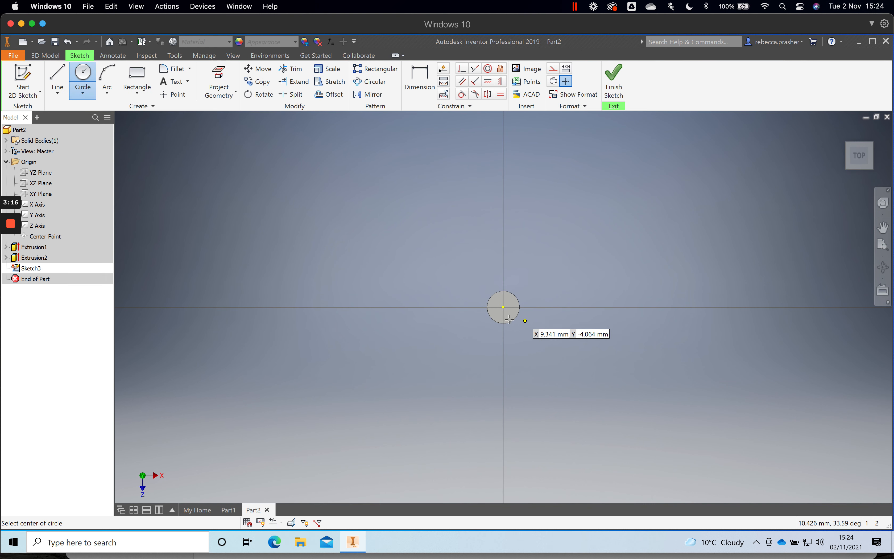
pyautogui.click(504, 307)
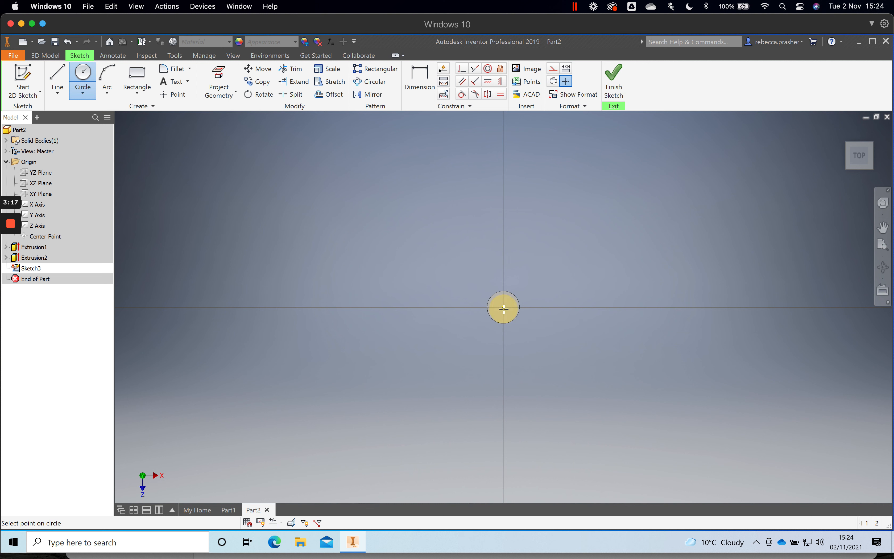
pyautogui.click(517, 297)
pyautogui.click(83, 80)
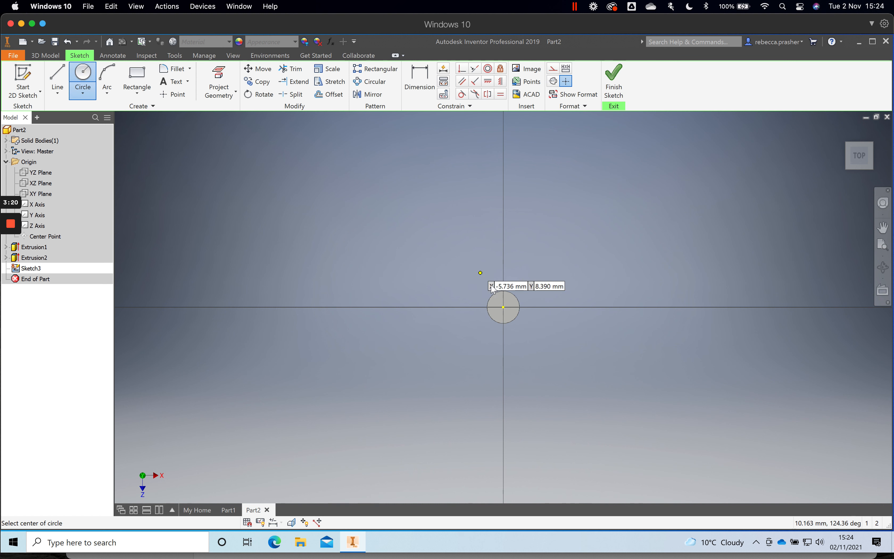
pyautogui.click(504, 307)
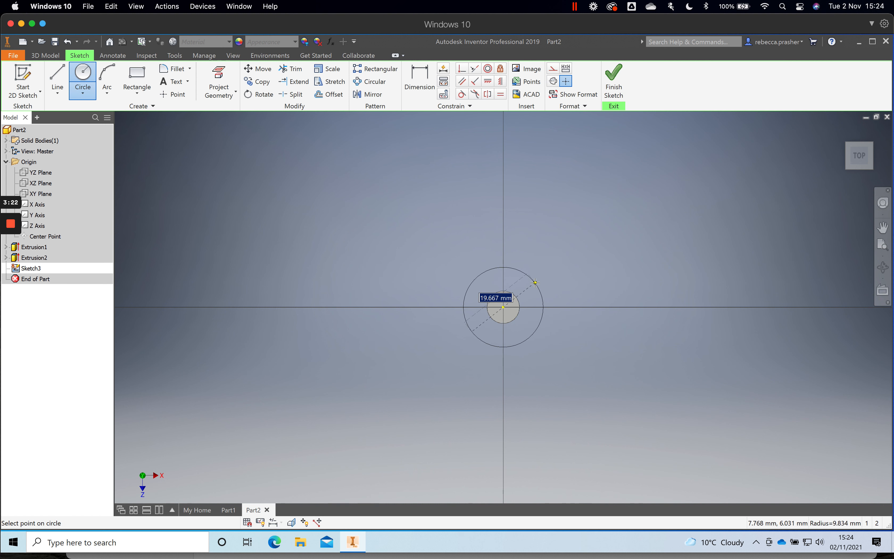
pyautogui.click(535, 283)
pyautogui.click(609, 83)
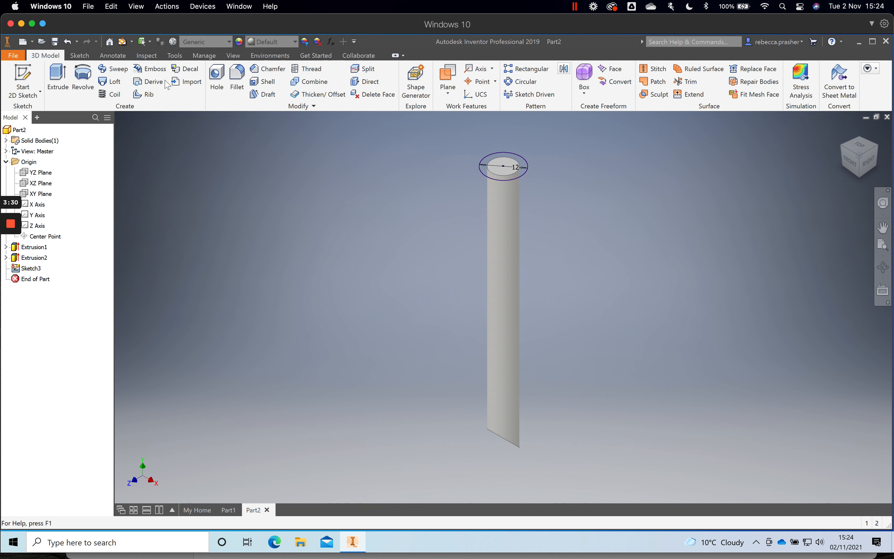
# Extrude the 12 mm circle 25 mm upward from the cylinder's top face.
pyautogui.click(58, 79)
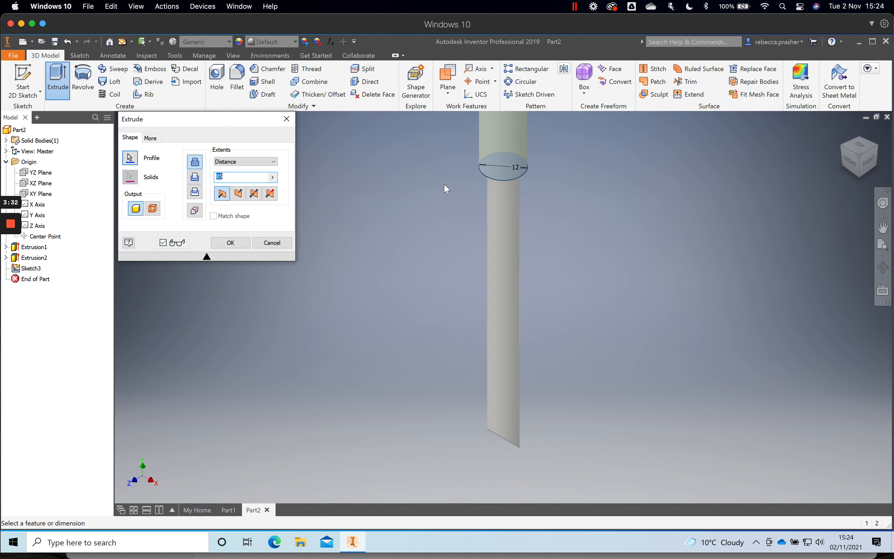
pyautogui.press('Return')
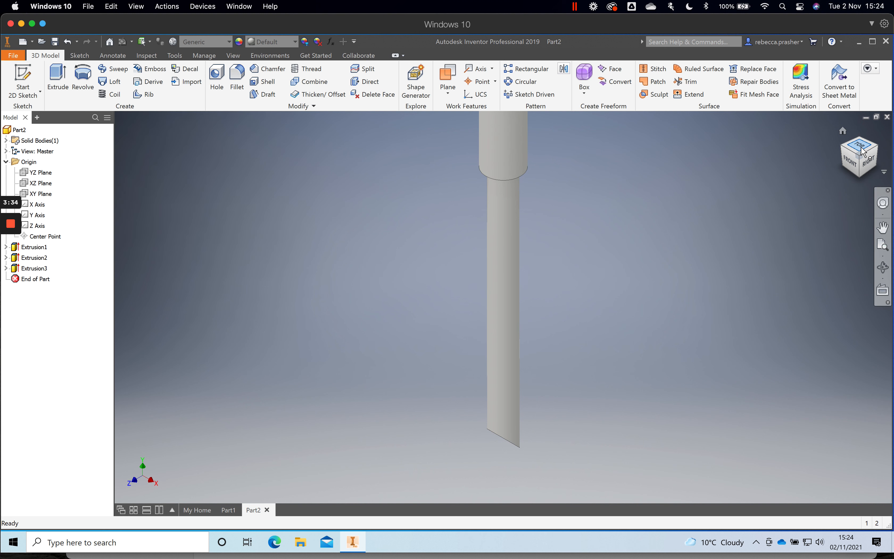
pyautogui.click(862, 158)
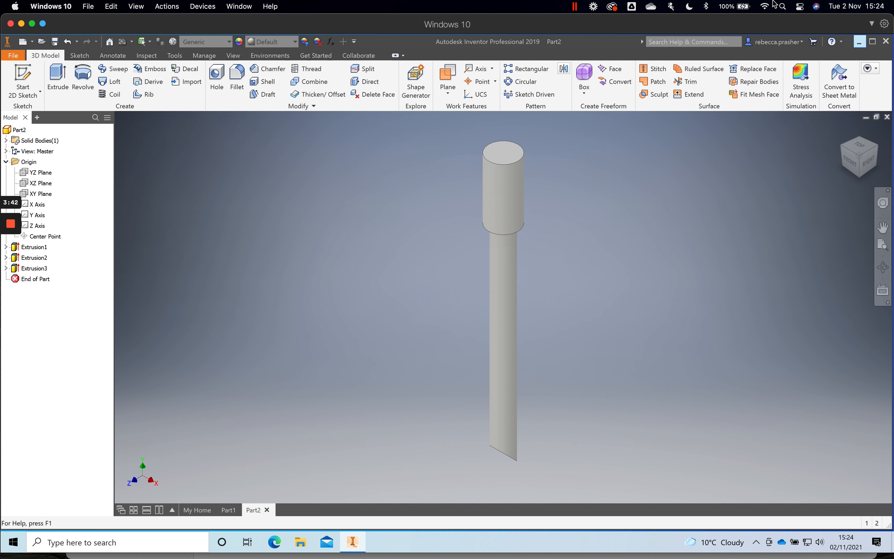
# Sketch a 15 mm diameter circle centred on the top face of the 12 mm section and finish the sketch.
pyautogui.click(22, 77)
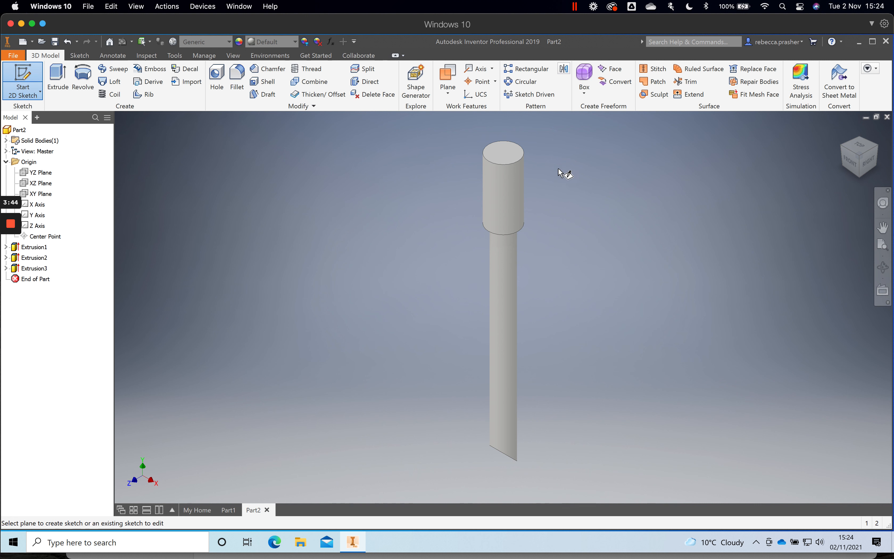
pyautogui.click(507, 150)
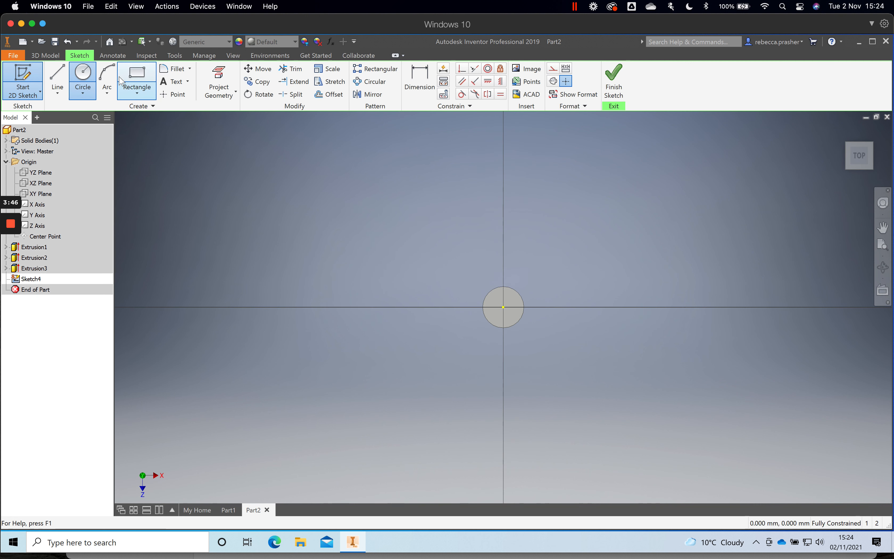
pyautogui.click(503, 308)
pyautogui.write('1')
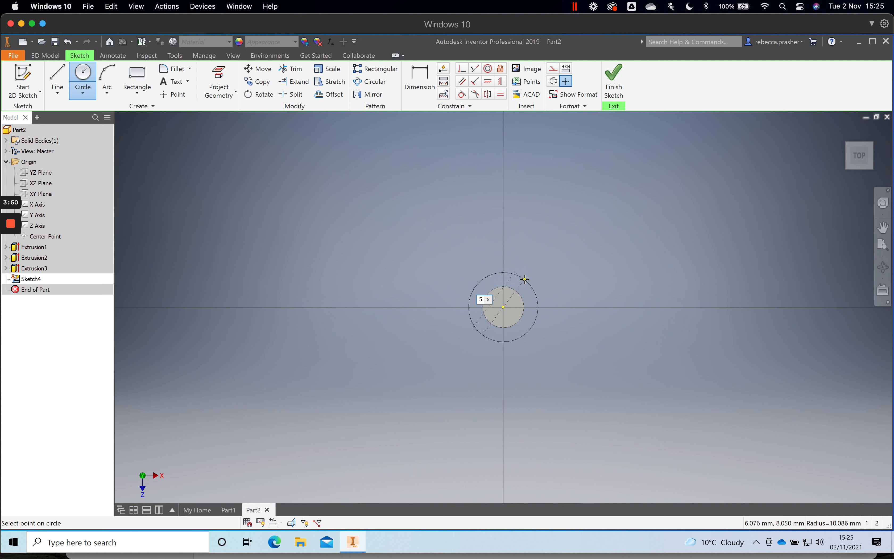
pyautogui.write('5')
pyautogui.press('Return')
pyautogui.click(613, 85)
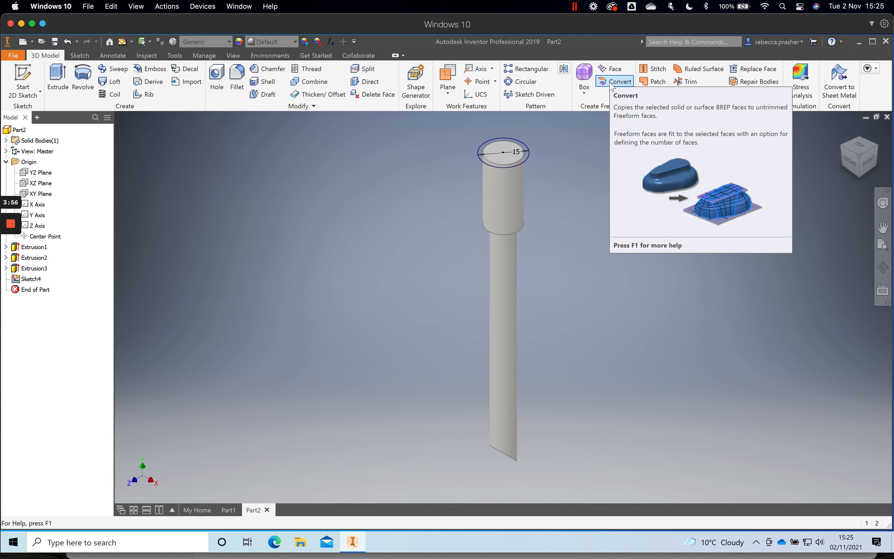
# Extrude the 15 mm circle 10 mm upward.
pyautogui.click(58, 78)
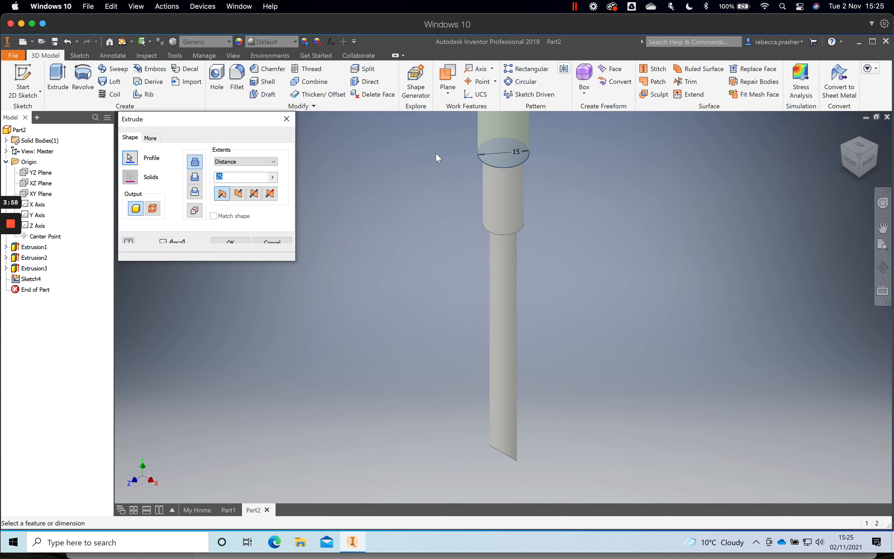
pyautogui.write('10')
pyautogui.press('Return')
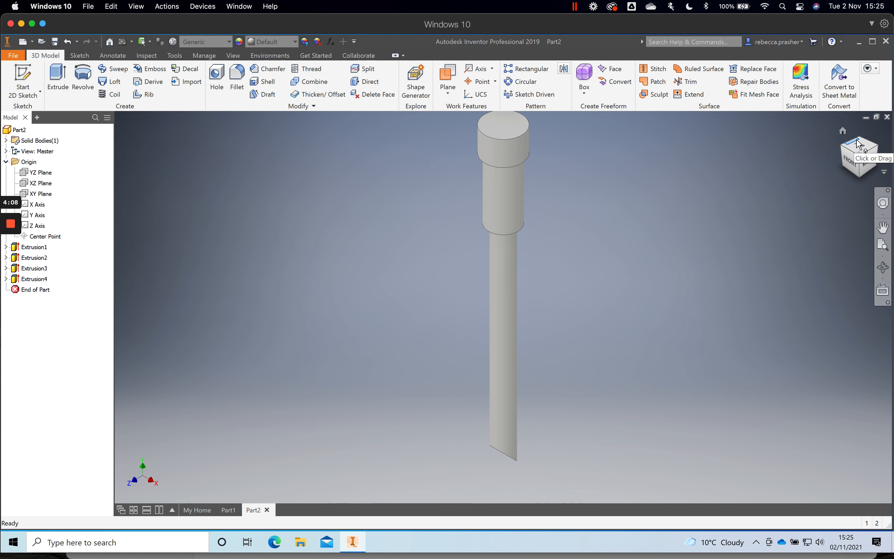
# Sketch a 20 mm diameter circle centred on the top face of the 15 mm section and finish the sketch.
pyautogui.click(23, 81)
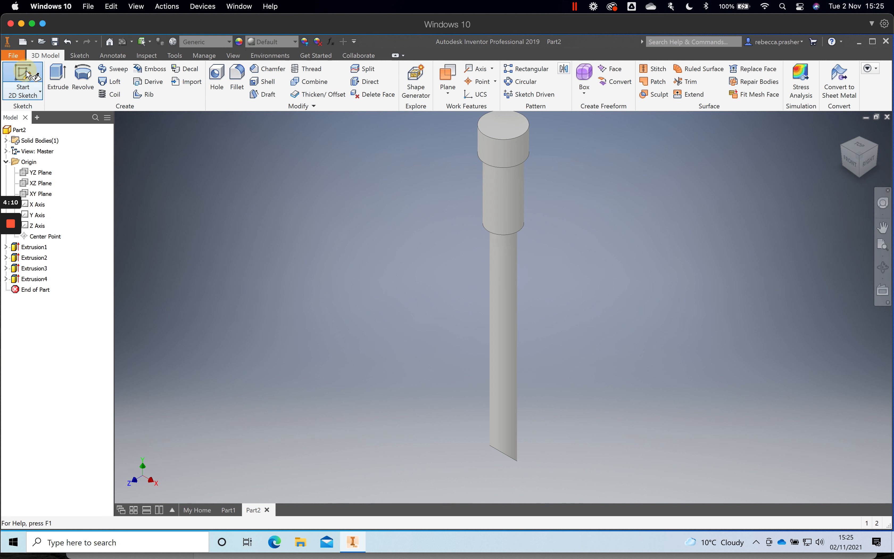
pyautogui.click(508, 124)
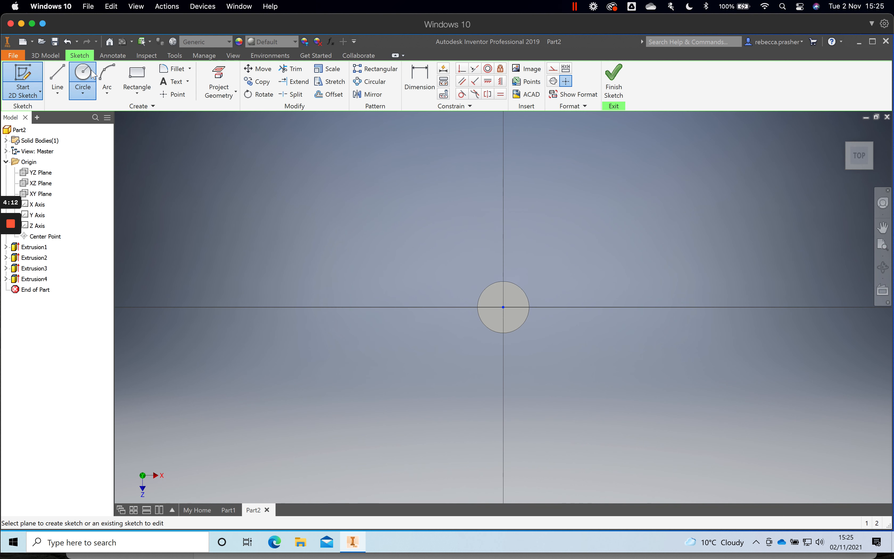
pyautogui.click(85, 71)
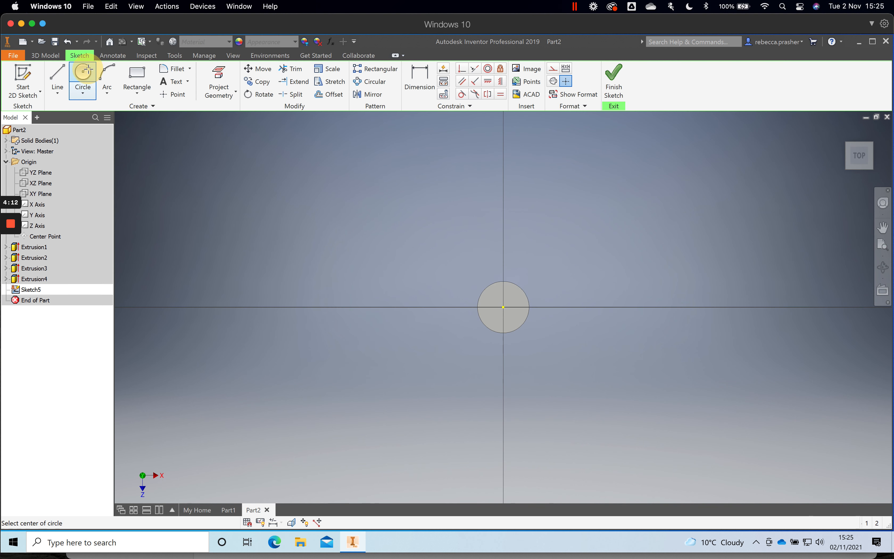
pyautogui.click(504, 306)
pyautogui.write('20')
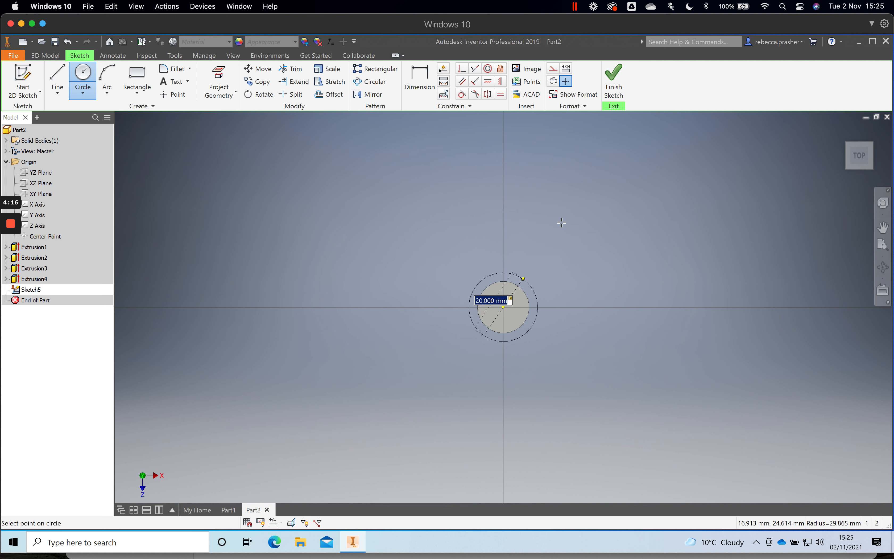
pyautogui.press('Return')
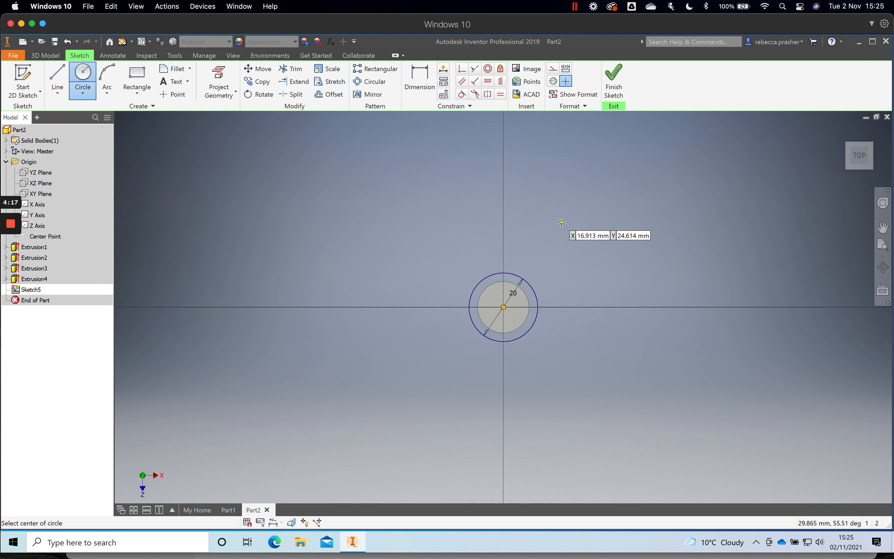
pyautogui.click(619, 67)
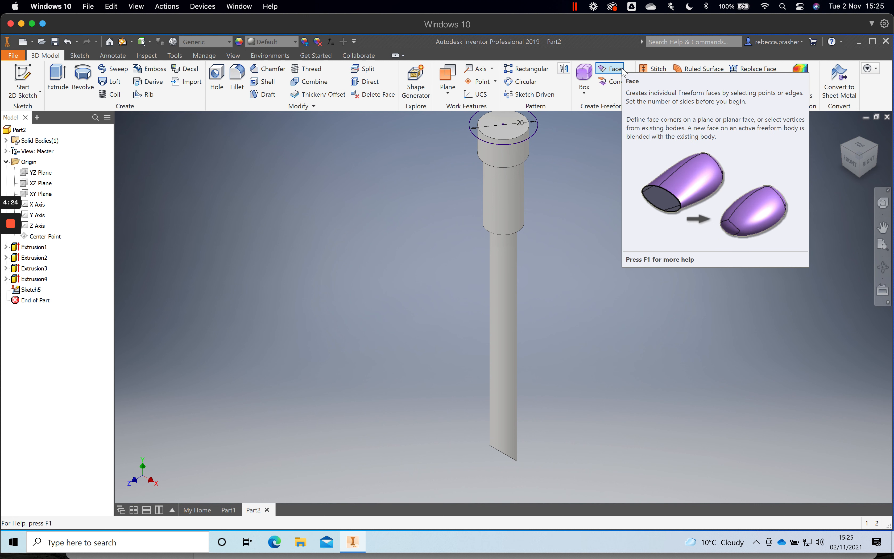
# Extrude the 20 mm circle 30 mm upward.
pyautogui.click(57, 76)
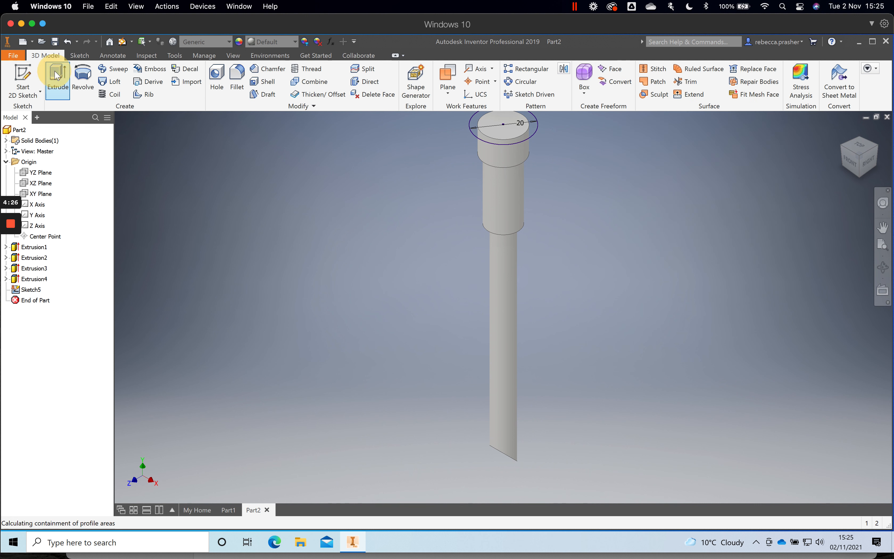
pyautogui.write('30')
pyautogui.press('Return')
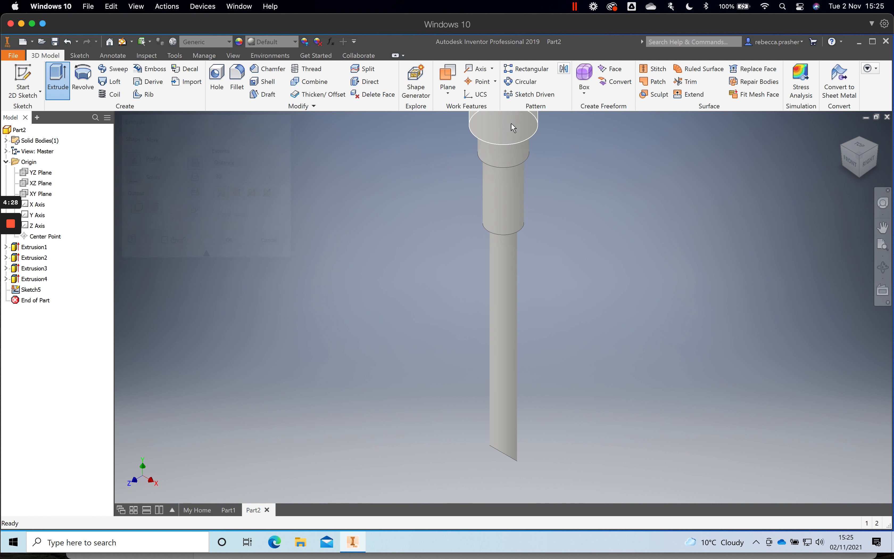
pyautogui.click(860, 158)
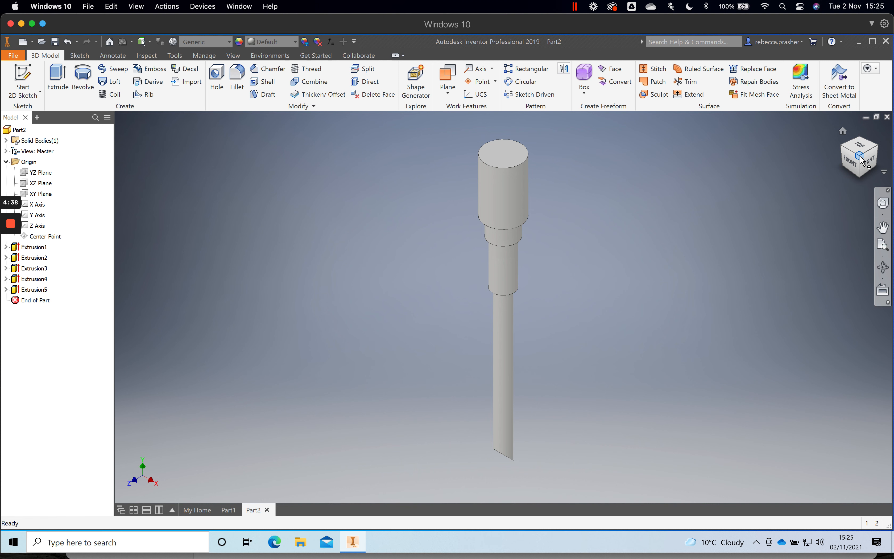
# Sketch a 35 mm diameter circle centred on the top face of the 20 mm section and finish the sketch.
pyautogui.press('s')
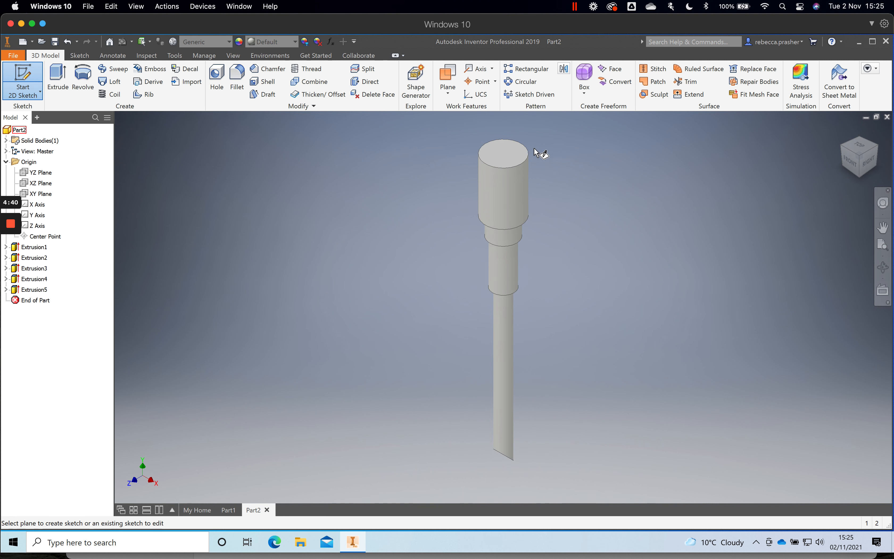
pyautogui.click(519, 155)
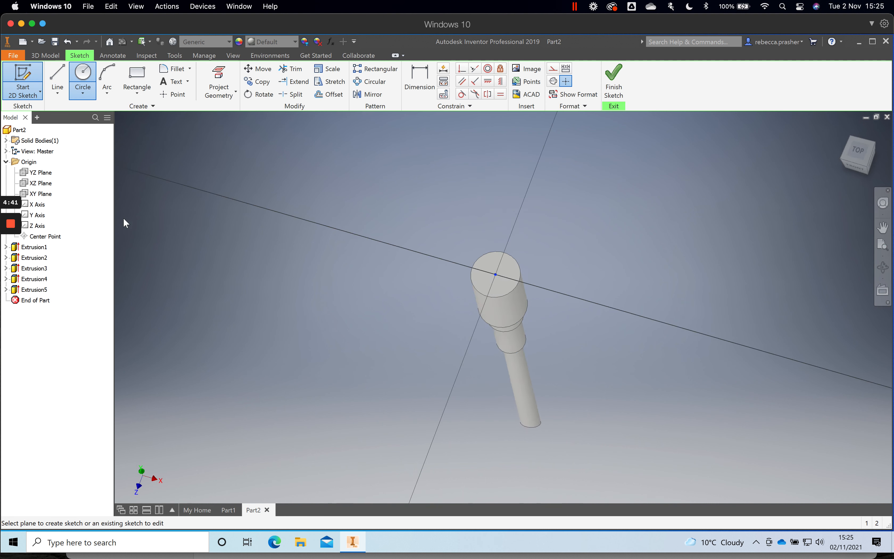
pyautogui.click(84, 76)
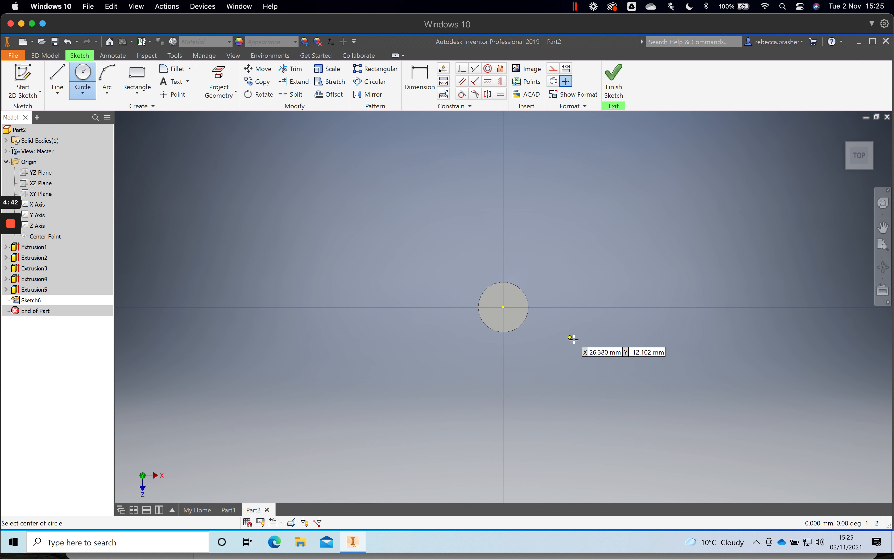
pyautogui.click(504, 307)
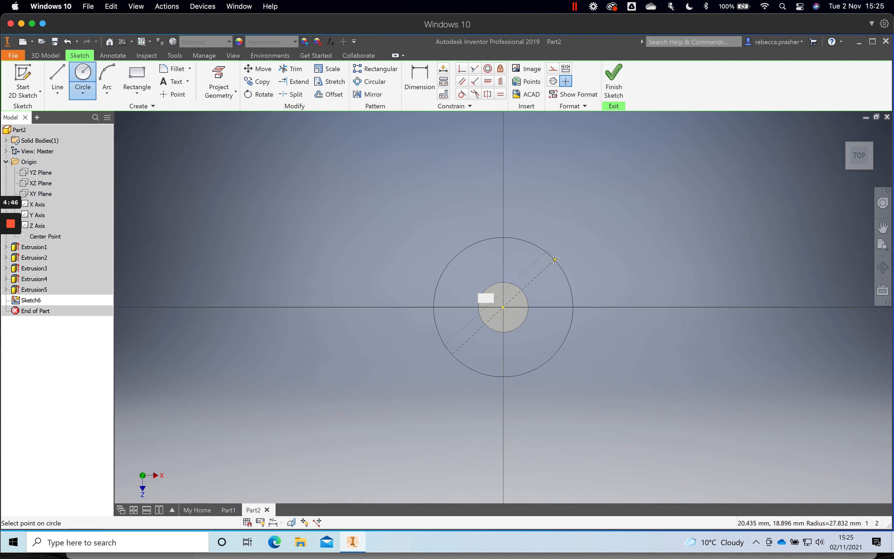
pyautogui.write('35')
pyautogui.press('Return')
pyautogui.click(613, 79)
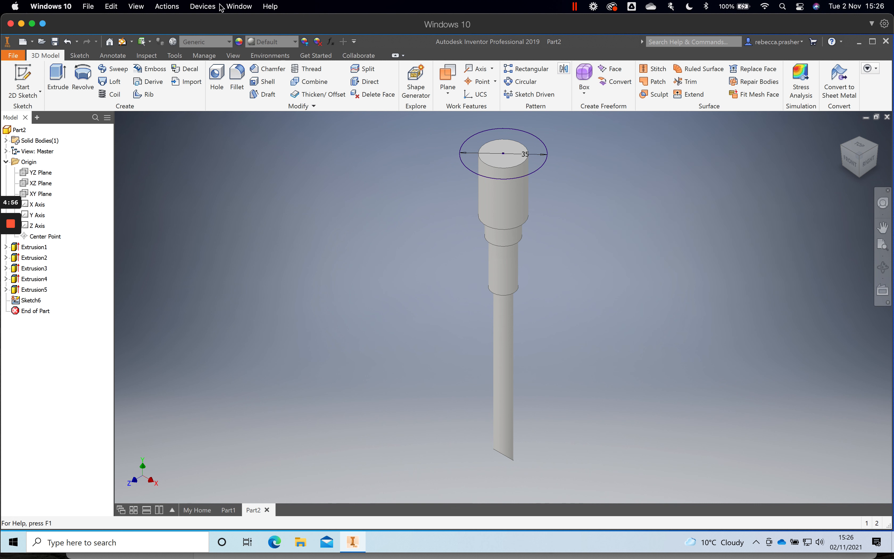
# Extrude the 35 mm circle 15 mm upward.
pyautogui.click(56, 82)
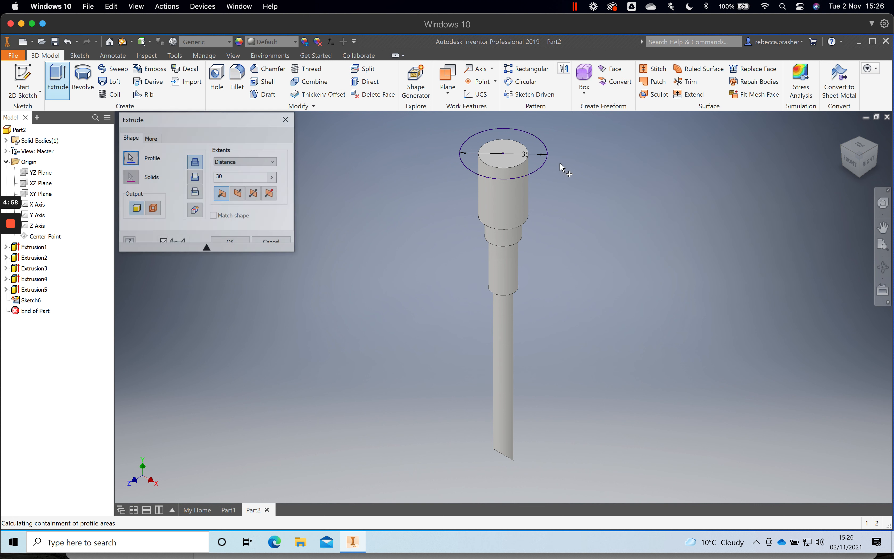
pyautogui.write('1')
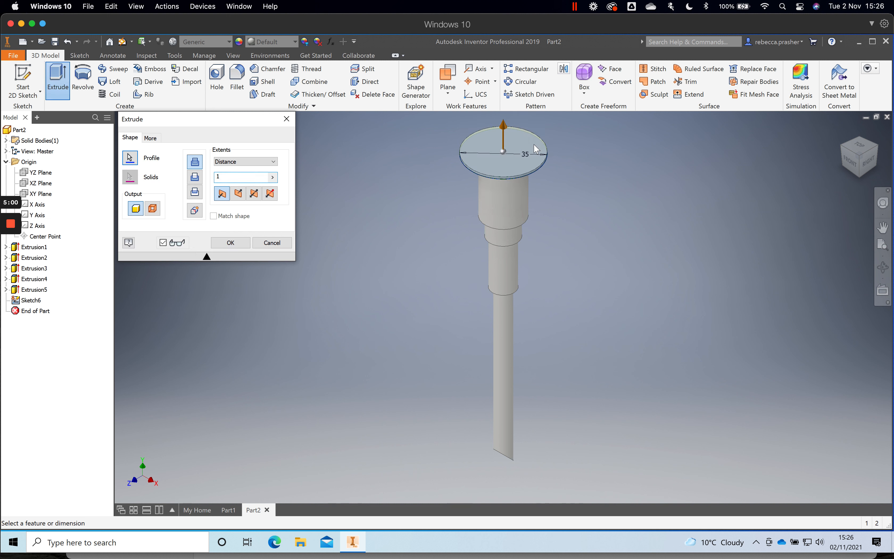
pyautogui.write('5')
pyautogui.press('Return')
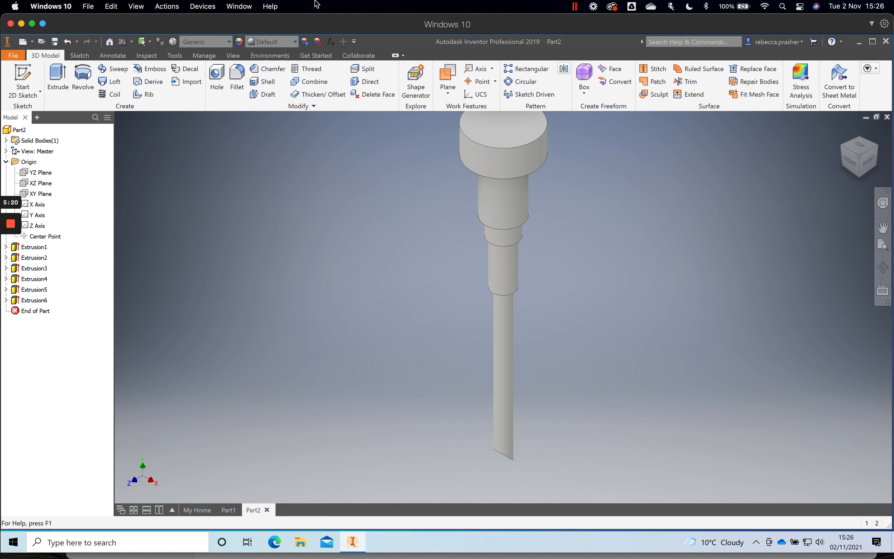
# Sketch a 25 mm diameter circle centred on the top face of the 35 mm section and finish the sketch.
pyautogui.click(23, 77)
pyautogui.click(517, 131)
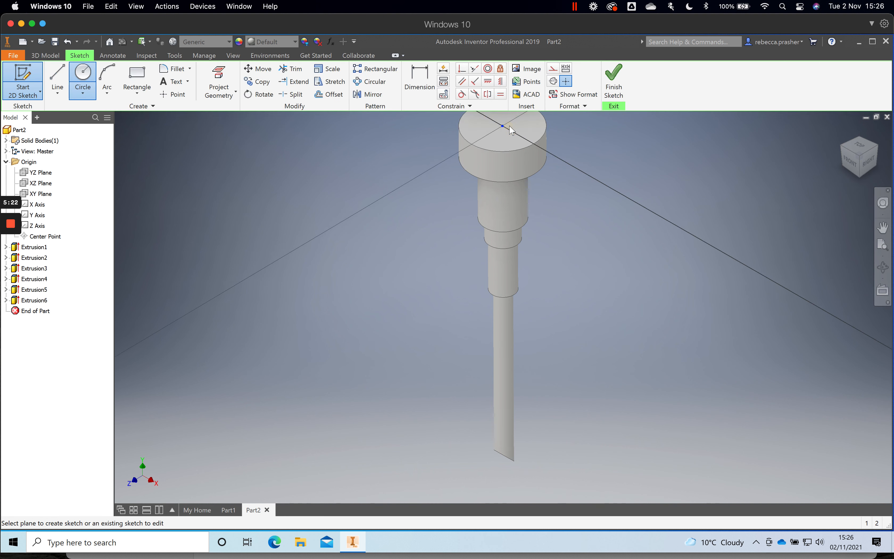
pyautogui.press('c')
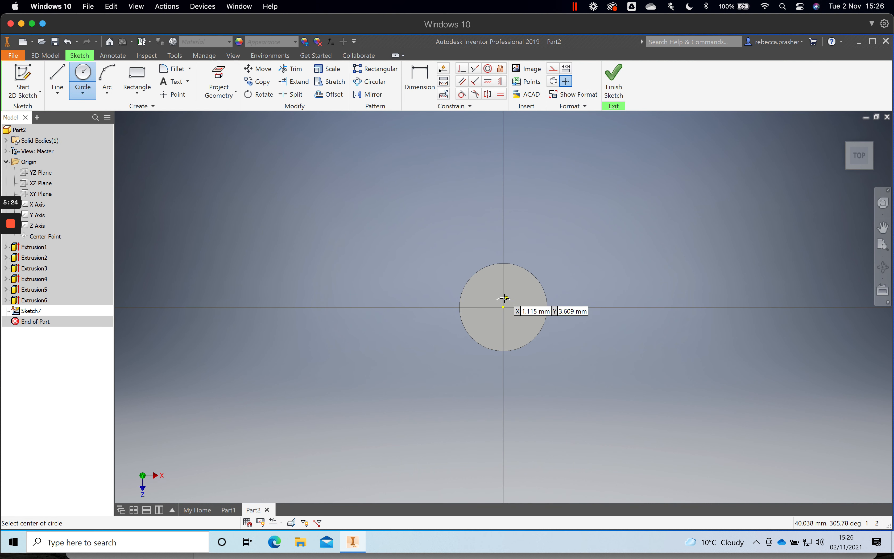
pyautogui.click(504, 307)
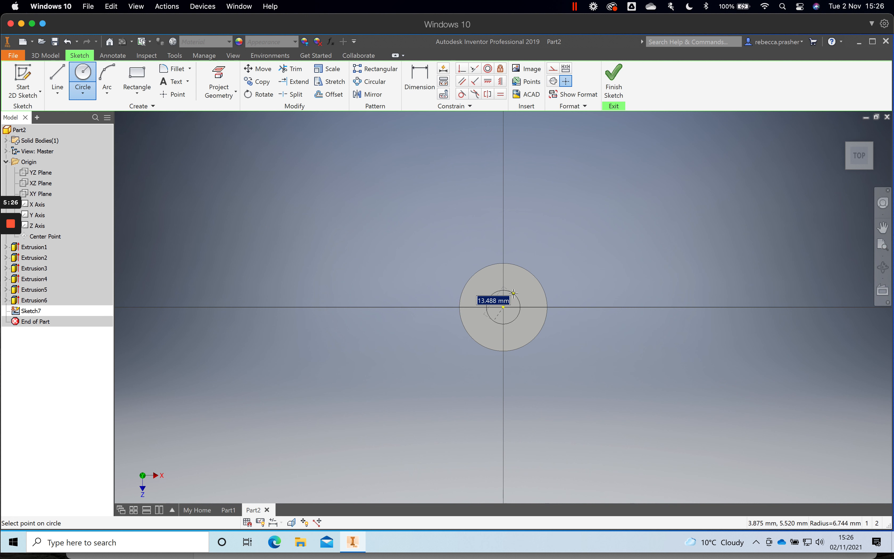
pyautogui.write('25')
pyautogui.press('Return')
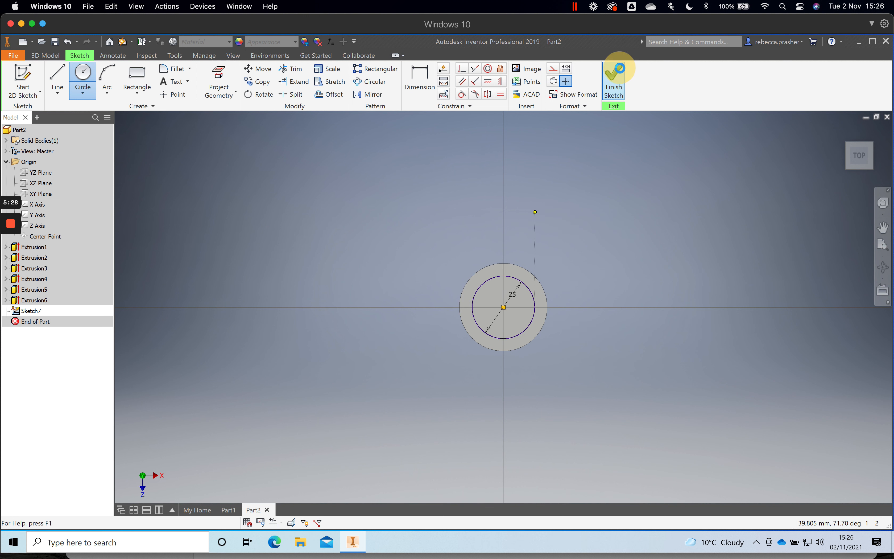
pyautogui.click(613, 74)
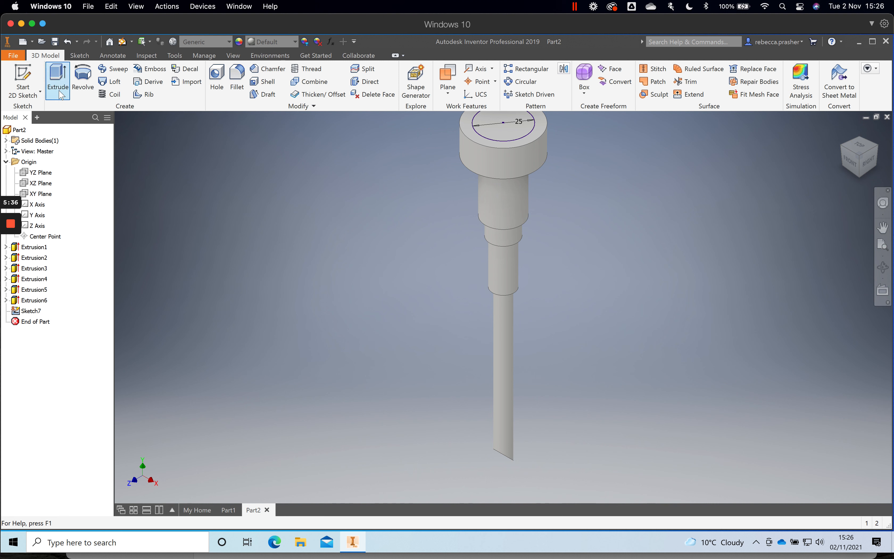
# Extrude the 25 mm circle 7 mm upward.
pyautogui.click(58, 79)
pyautogui.press('Return')
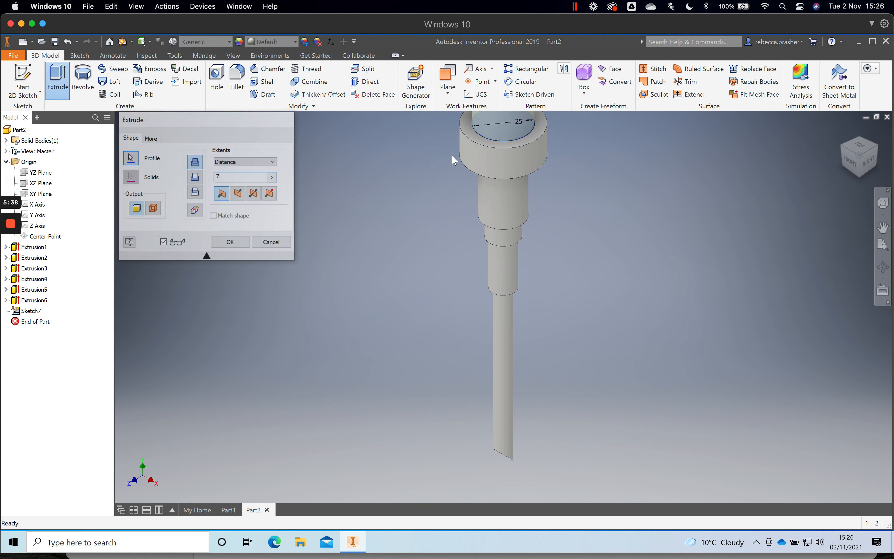
# Shell the part with a 1 mm wall thickness, removing the angled tip face of the shaft.
pyautogui.click(859, 175)
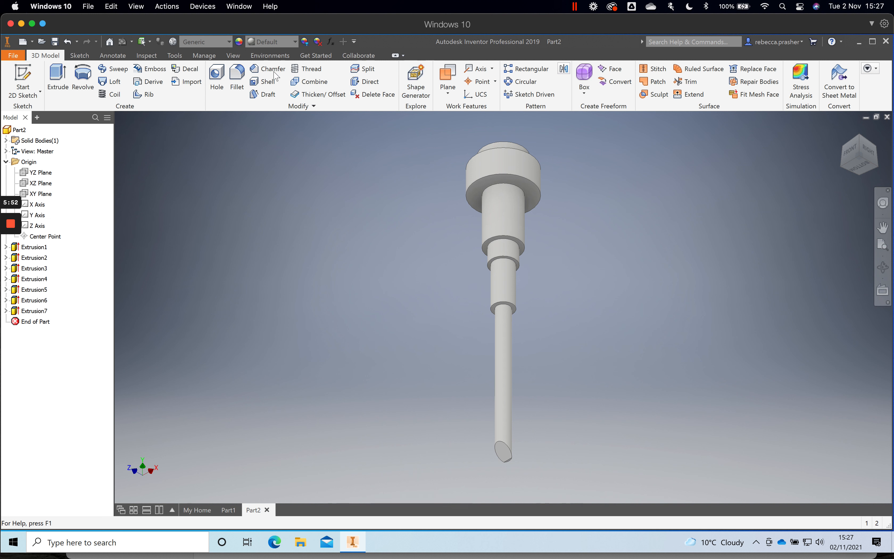
pyautogui.click(265, 82)
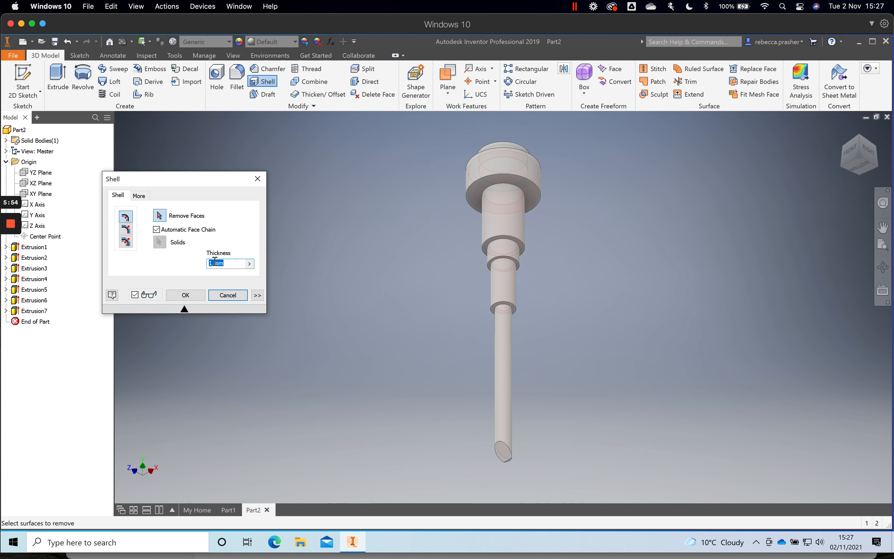
pyautogui.click(504, 455)
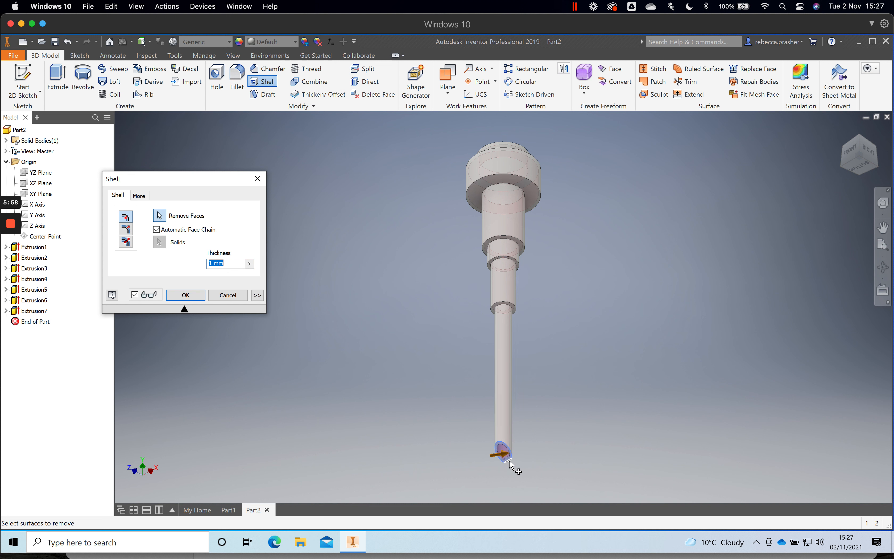
pyautogui.click(186, 294)
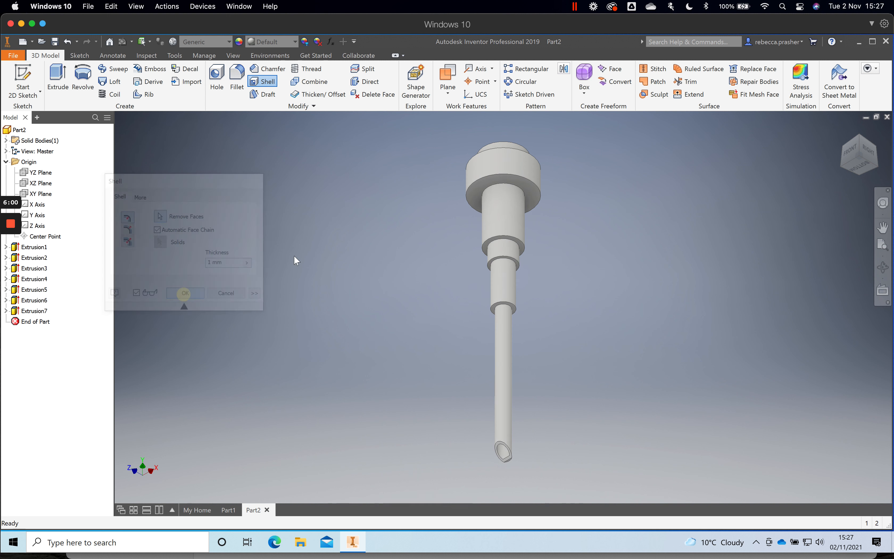
# Sketch a 10 mm diameter circle centred on the top face of the 25 mm section and finish the sketch.
pyautogui.click(860, 139)
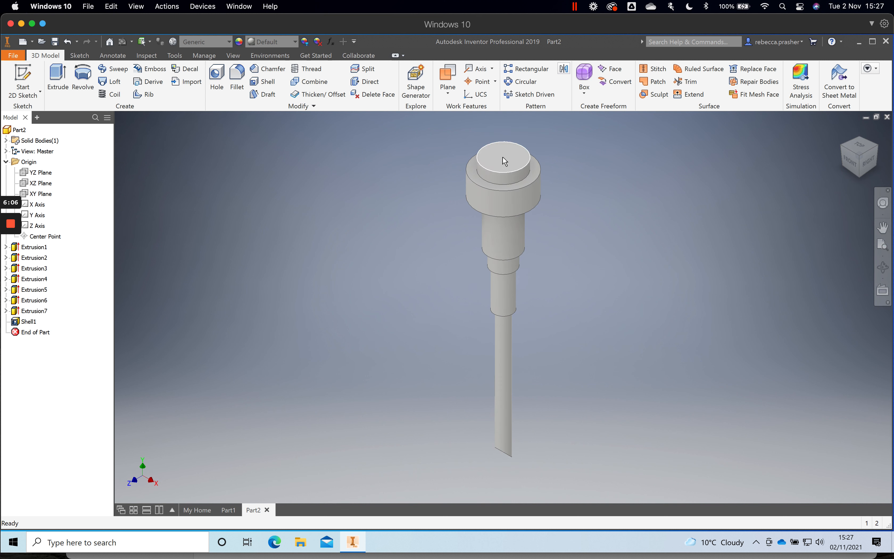
pyautogui.moveTo(505, 161)
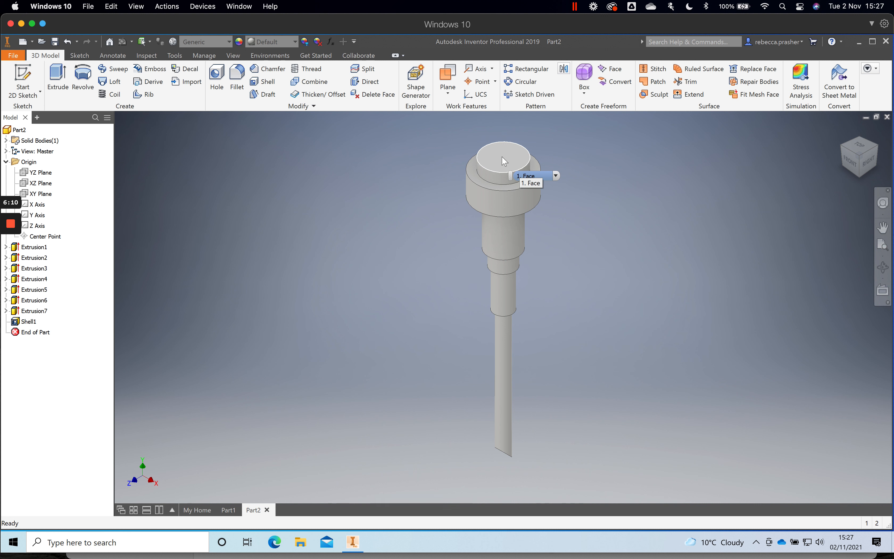
pyautogui.press('s')
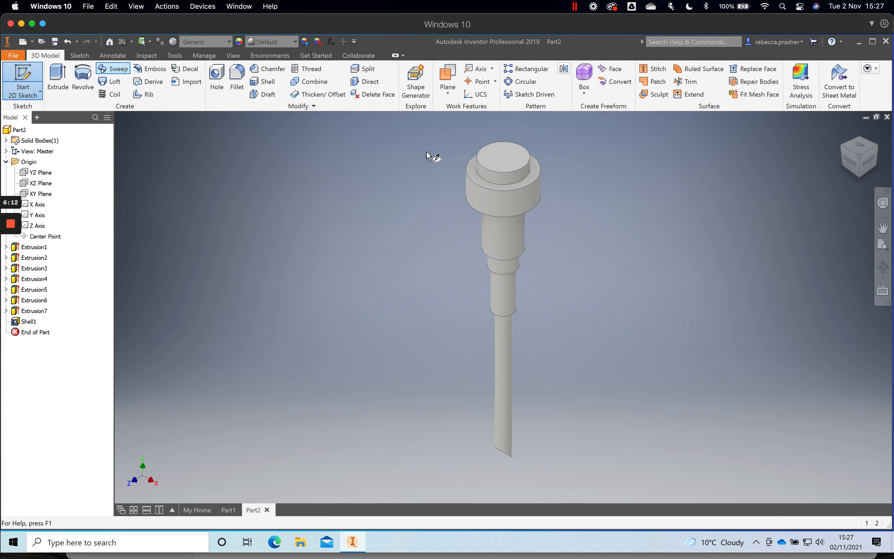
pyautogui.click(498, 163)
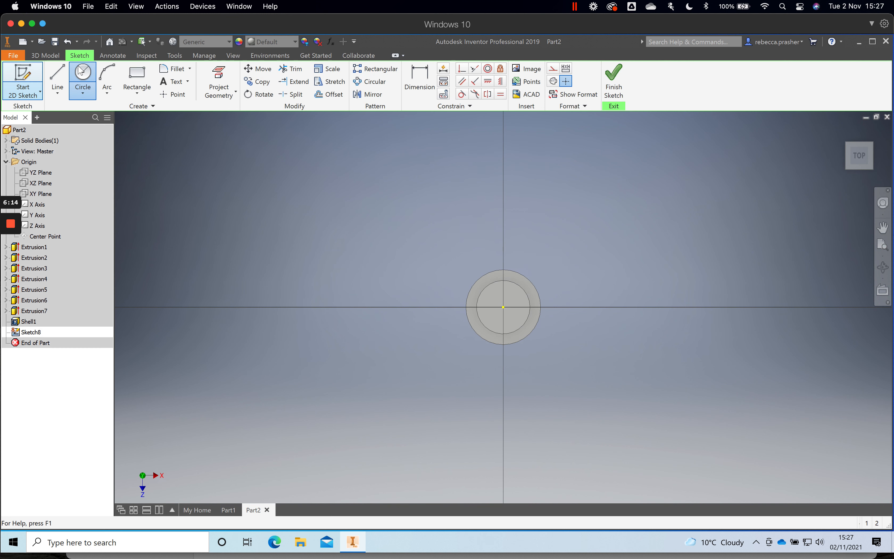
pyautogui.press('c')
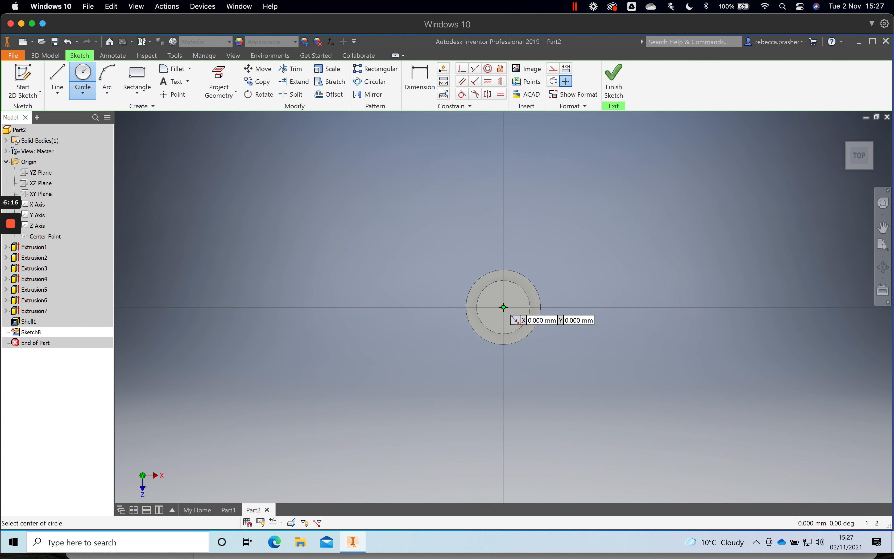
pyautogui.click(503, 307)
pyautogui.write('10')
pyautogui.press('Return')
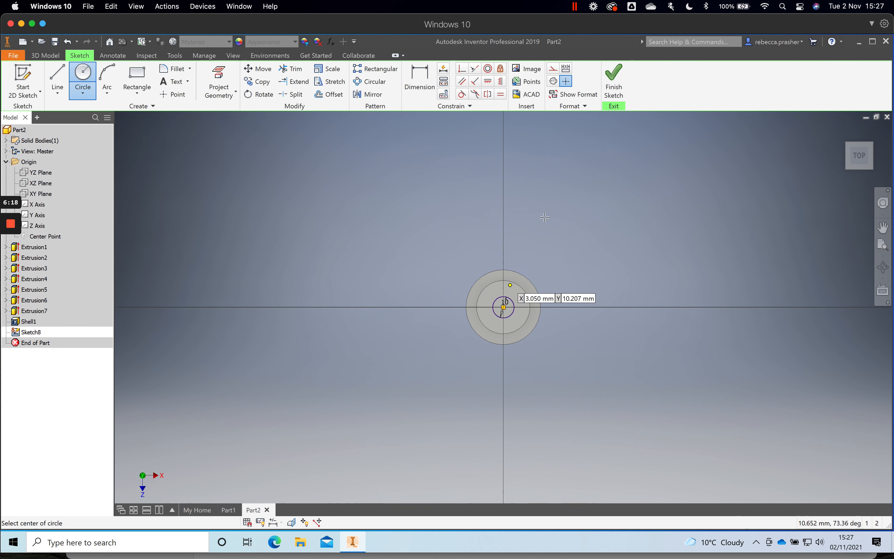
pyautogui.click(614, 79)
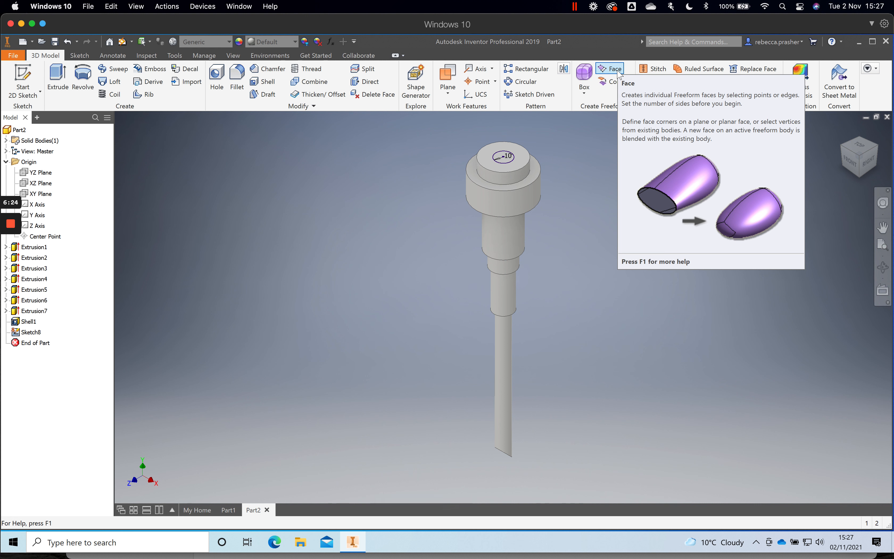
# Cut the 10 mm circle 5 mm down into the top of the part with Extrude.
pyautogui.click(58, 80)
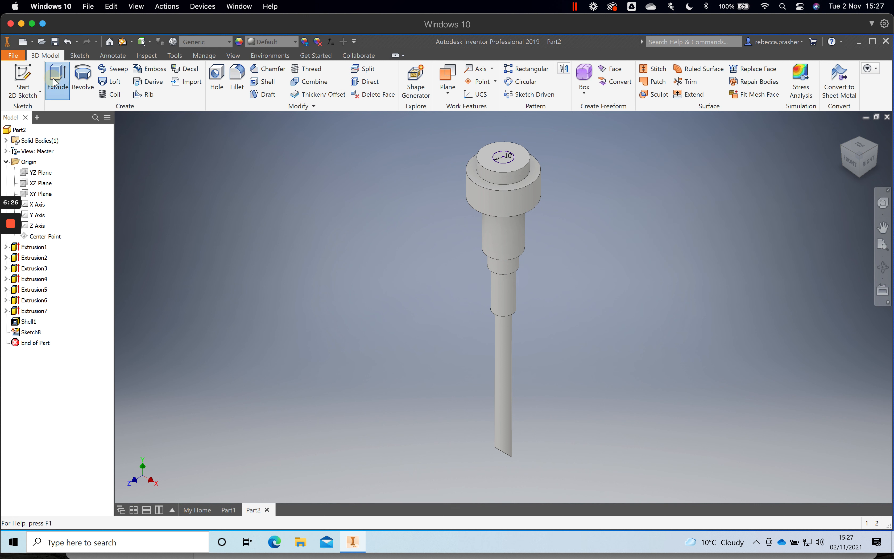
pyautogui.write('5')
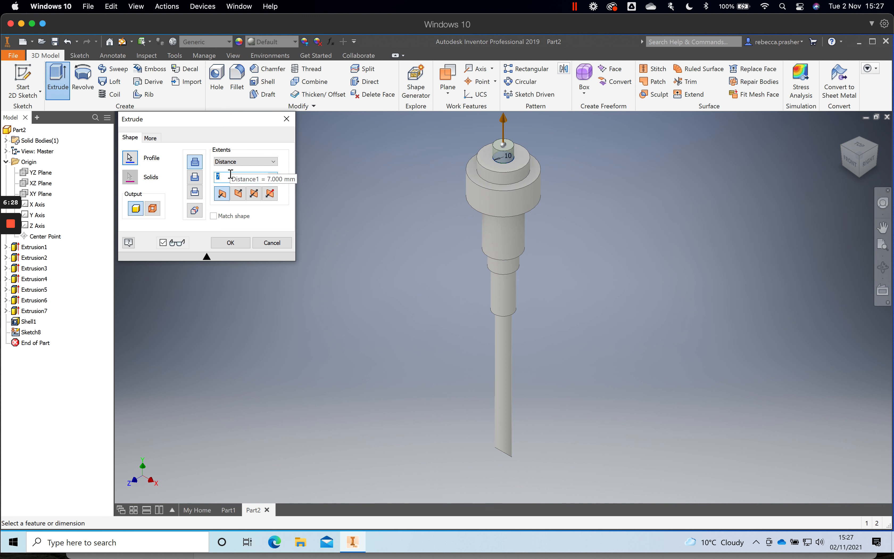
pyautogui.click(239, 193)
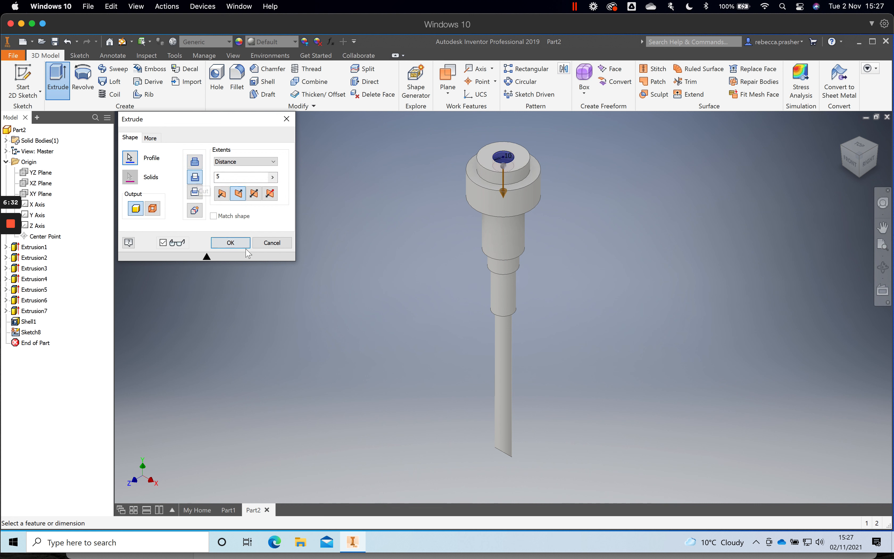
pyautogui.click(231, 243)
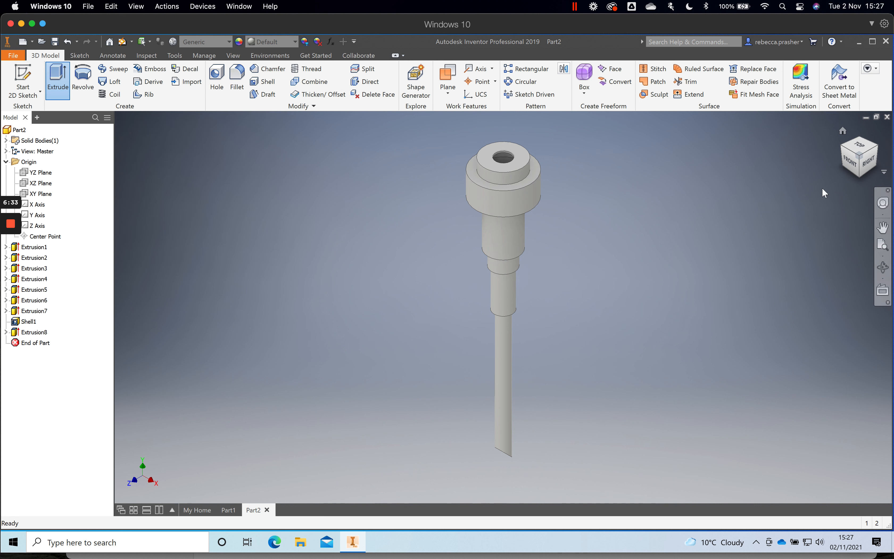
# Check the top opening of the hollow part and open the export options for the file.
pyautogui.click(863, 150)
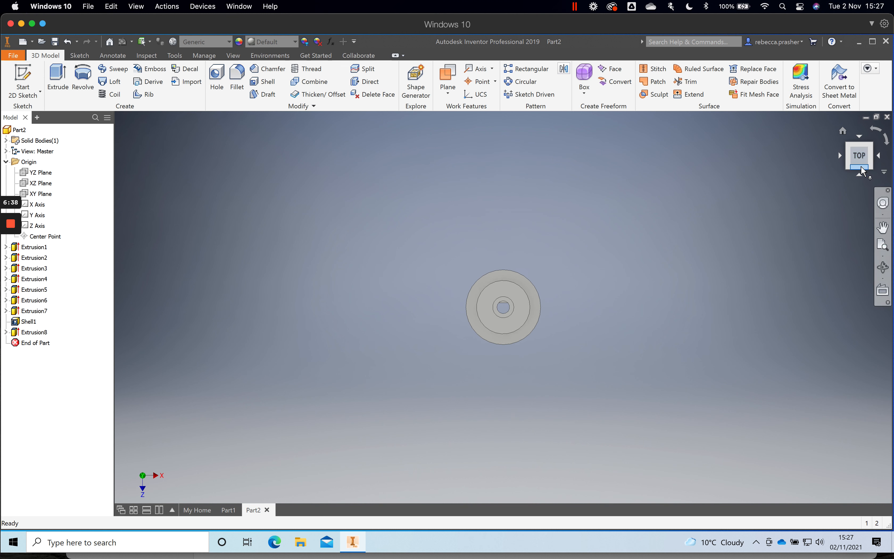
pyautogui.click(859, 168)
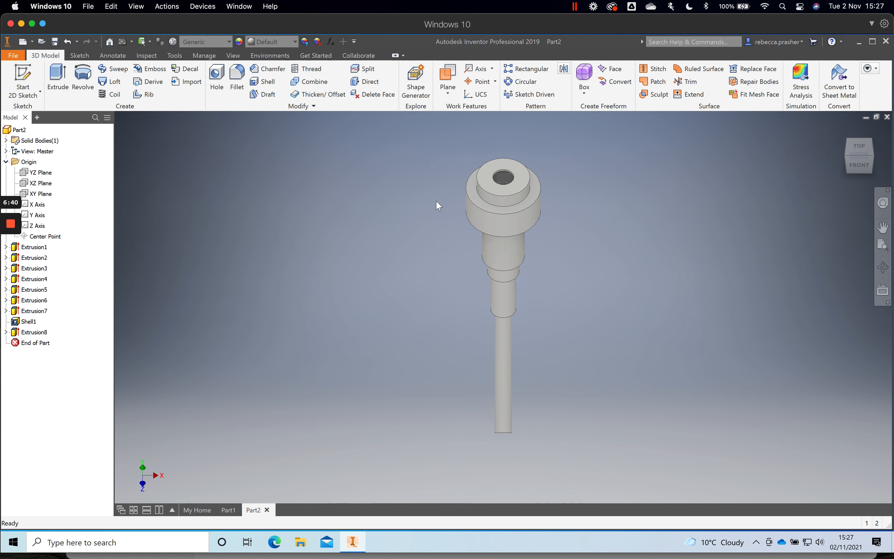
pyautogui.click(13, 55)
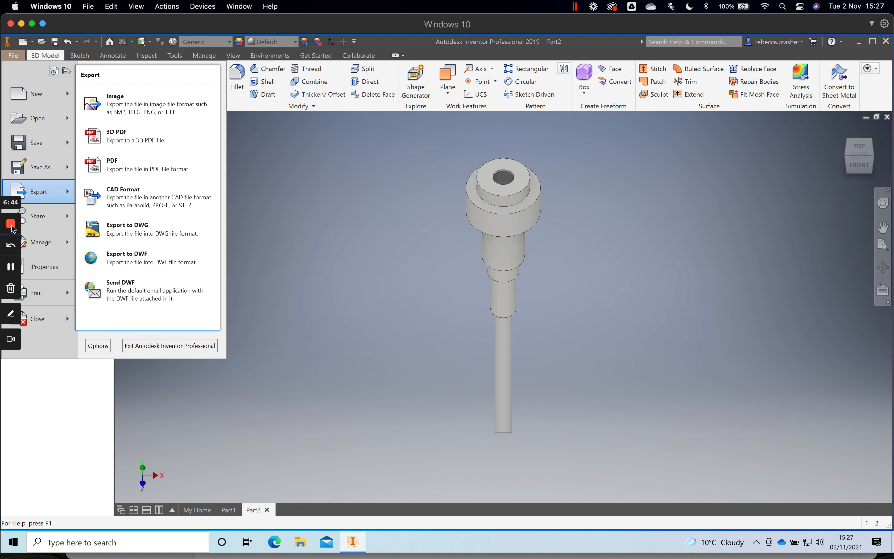